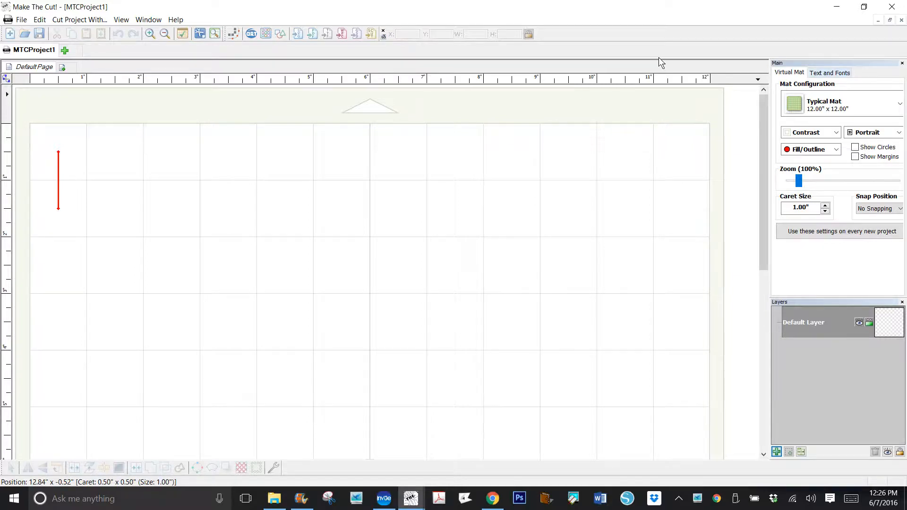
# - Start adding a font from file and browse up to the craftalicious_bundle_vol_03 folder
pyautogui.click(830, 73)
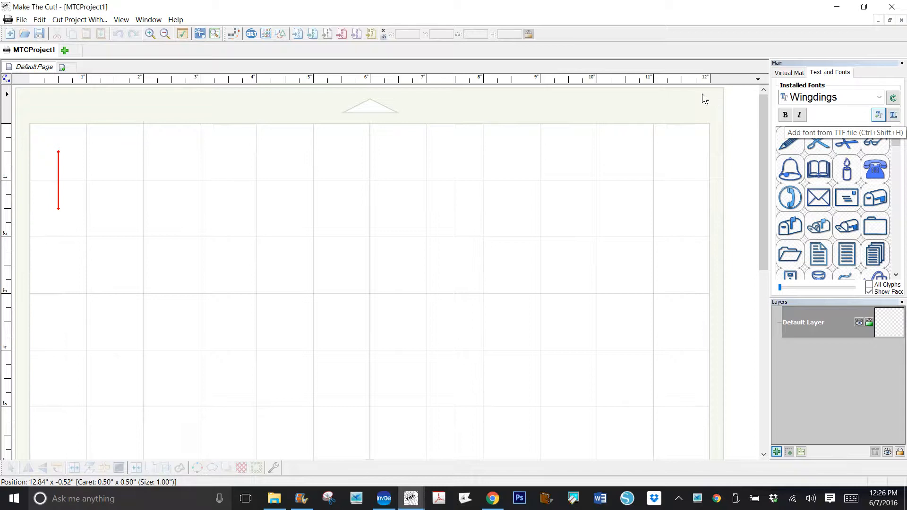
pyautogui.hotkey('ctrl', 'shift', 'h')
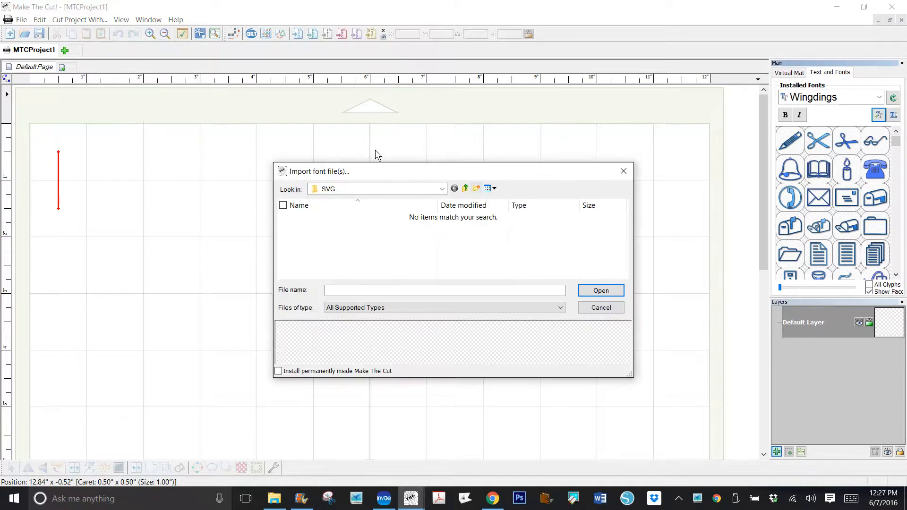
pyautogui.click(464, 189)
pyautogui.click(465, 189)
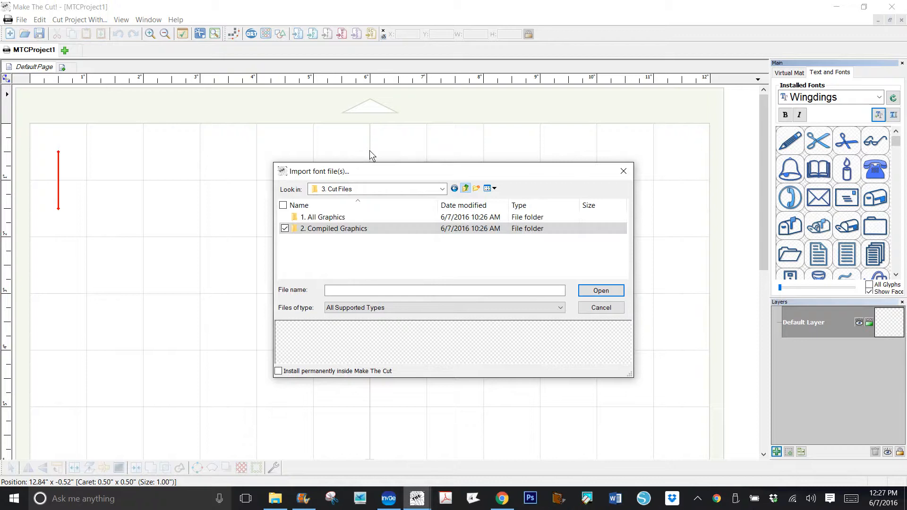
pyautogui.click(466, 189)
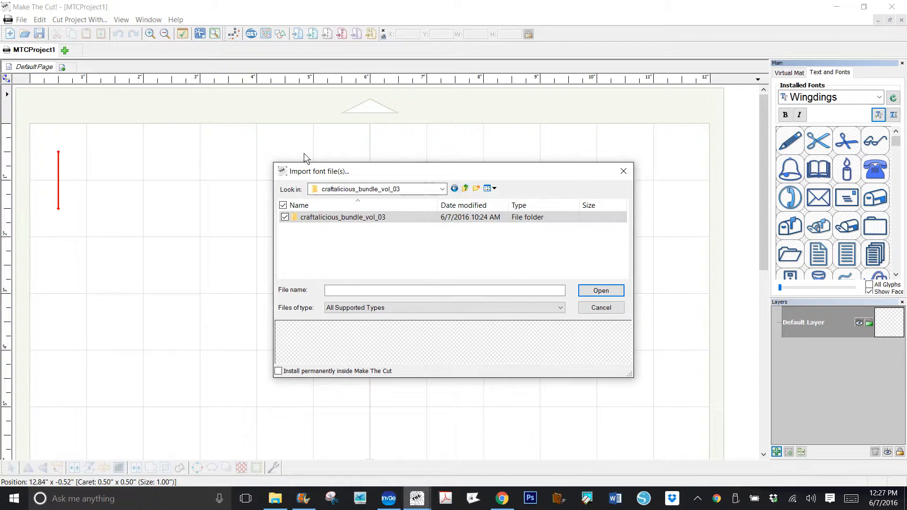
pyautogui.click(400, 189)
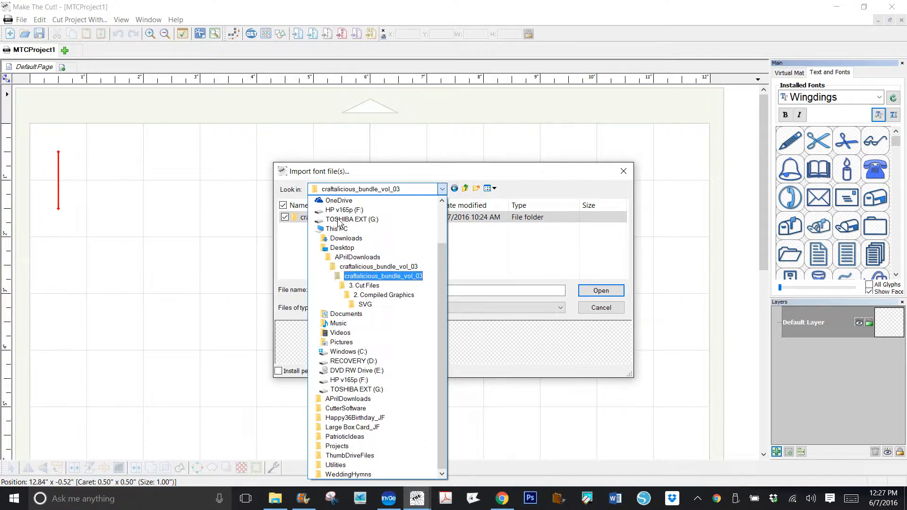
pyautogui.click(422, 256)
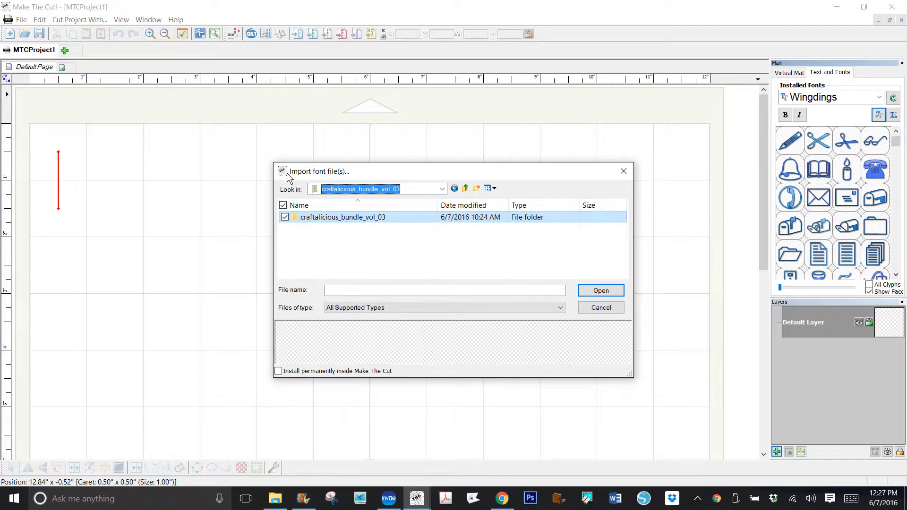
# - Browse into the bundle's 2. Fonts folder and open its 1. All Fonts subfolder
pyautogui.doubleClick(359, 218)
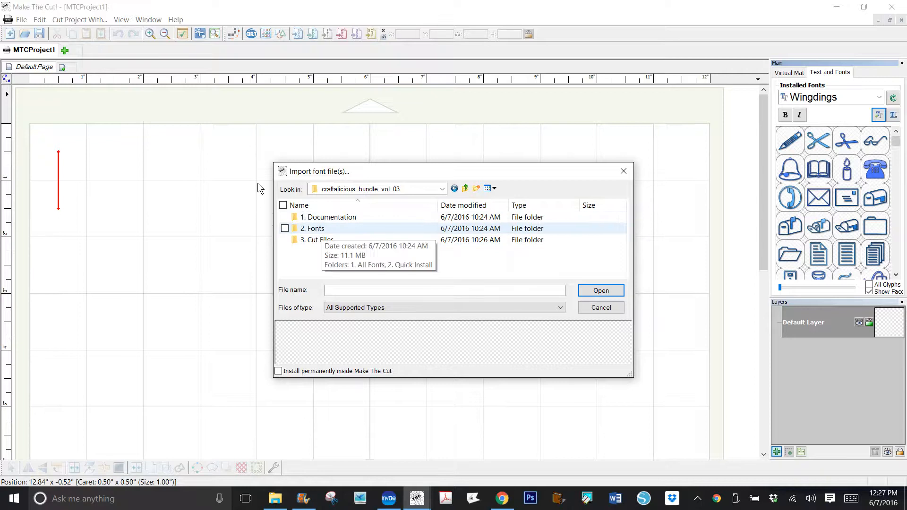
pyautogui.doubleClick(359, 228)
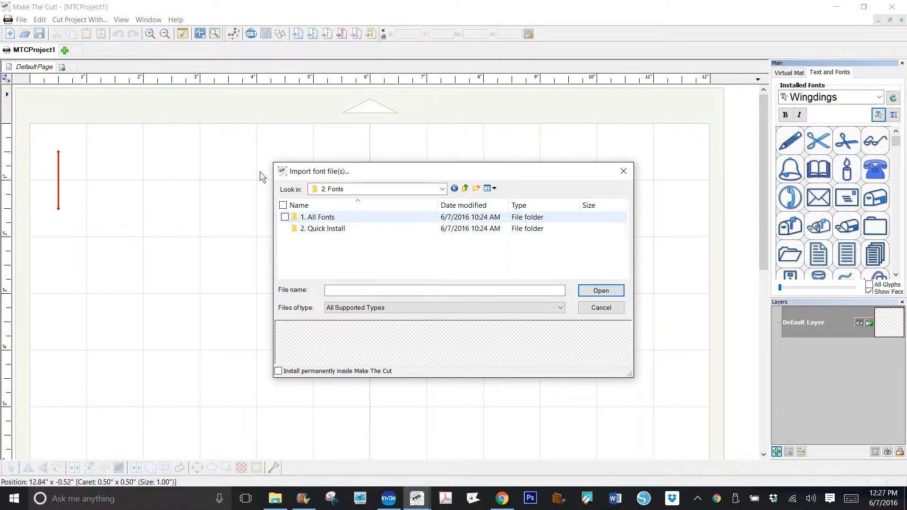
pyautogui.click(359, 217)
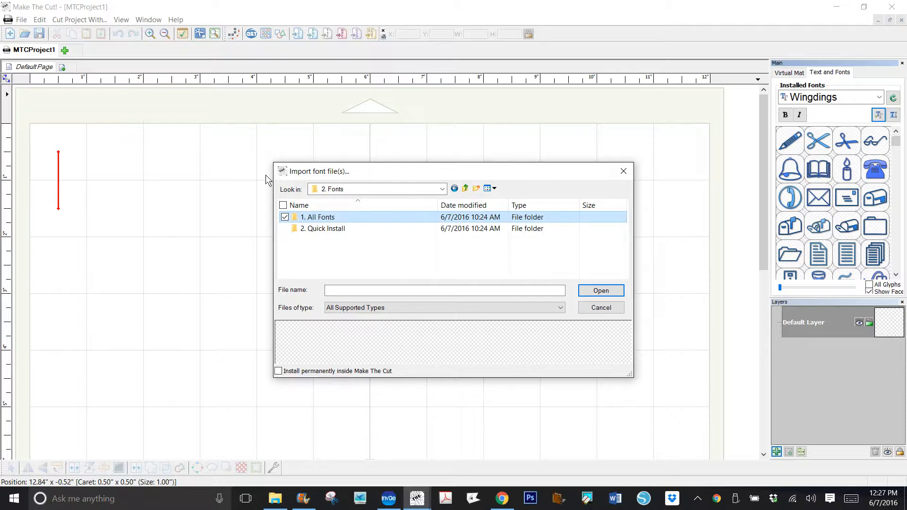
pyautogui.press('Return')
pyautogui.press('Down')
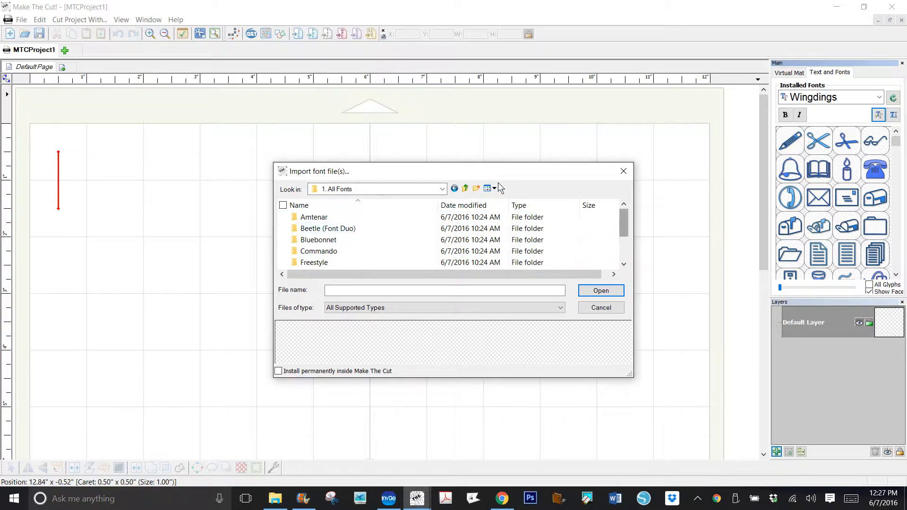
# - Open the Font subfolder inside the Yulinda Script folder
pyautogui.scroll(-2, 498, 209)
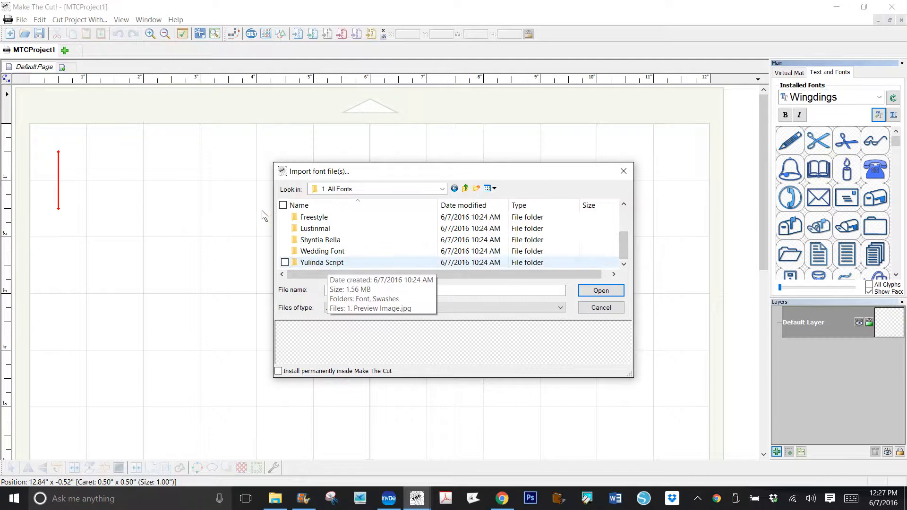
pyautogui.click(327, 263)
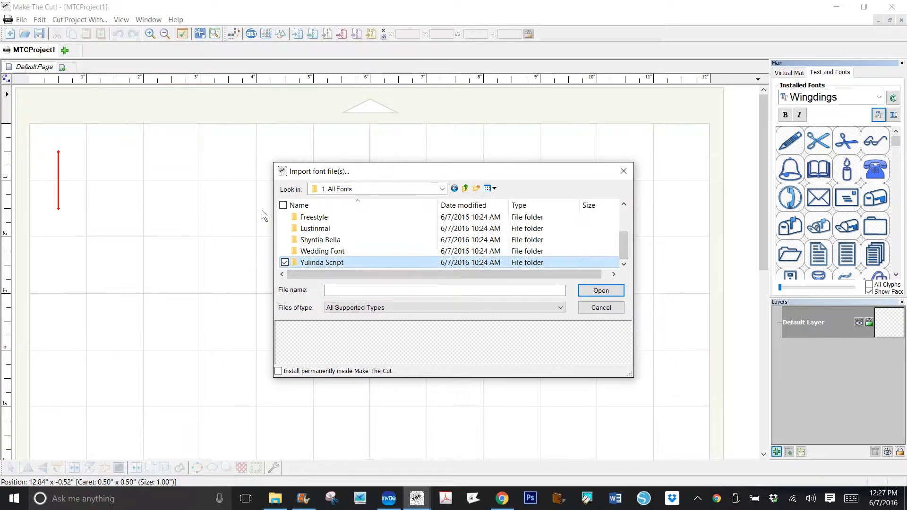
pyautogui.doubleClick(327, 264)
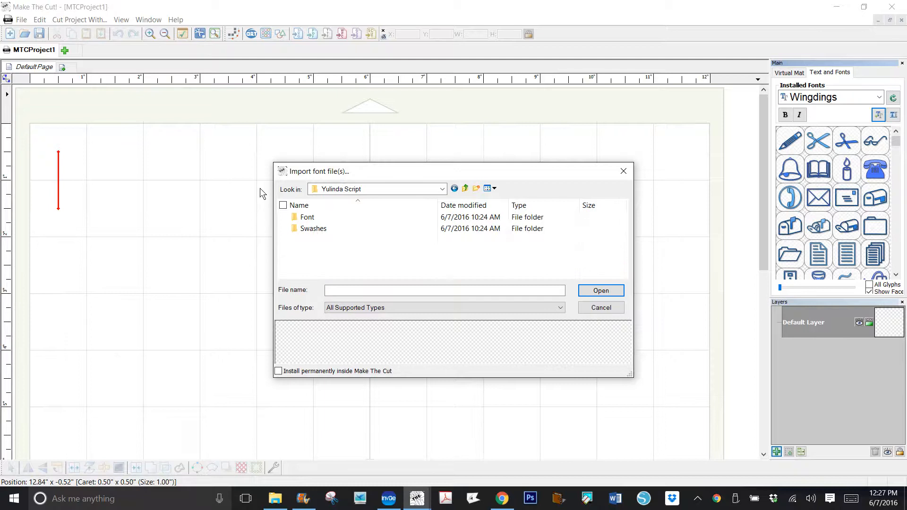
pyautogui.click(309, 217)
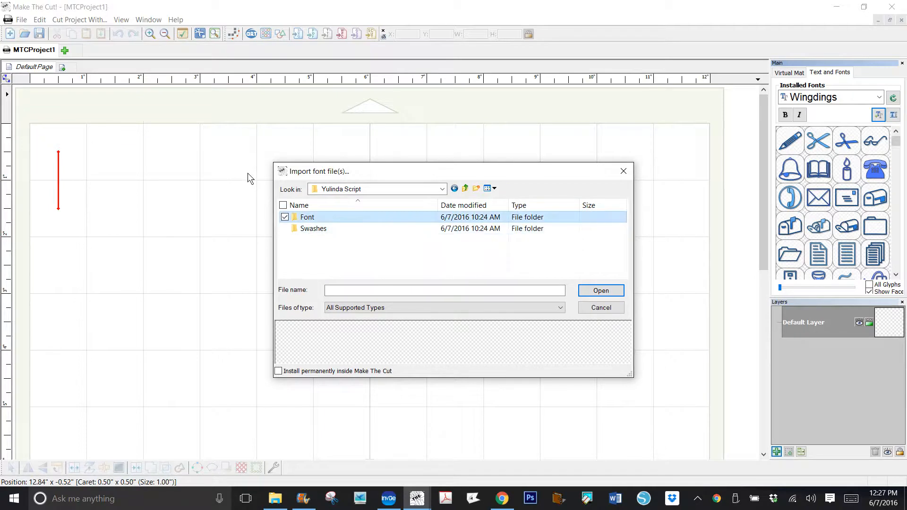
pyautogui.click(309, 217)
pyautogui.press('Escape')
pyautogui.click(309, 216)
pyautogui.click(293, 216)
pyautogui.doubleClick(310, 217)
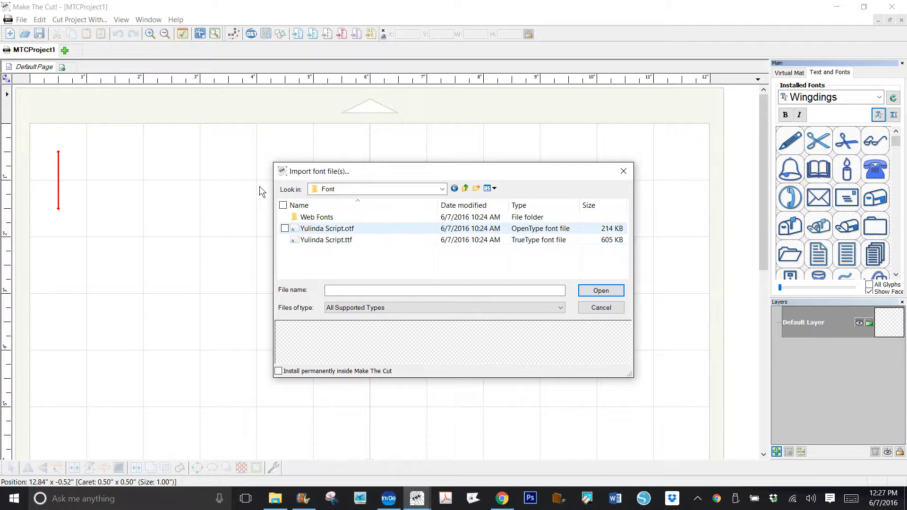
# - Import Yulinda Script.otf with the option to install it permanently inside Make The Cut enabled
pyautogui.click(292, 229)
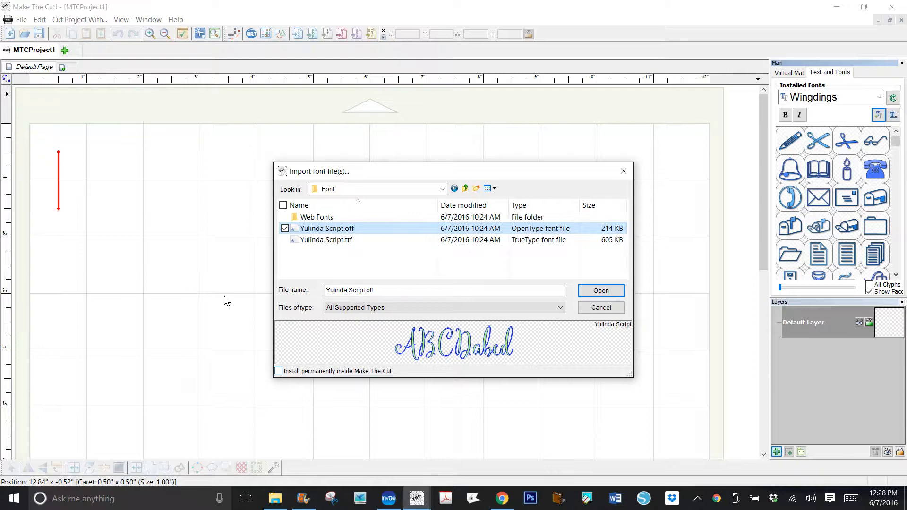
pyautogui.click(279, 371)
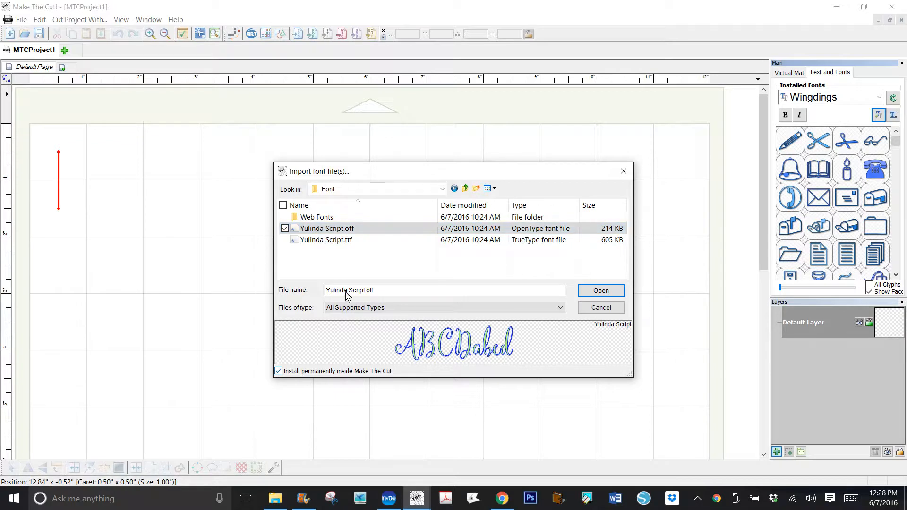
pyautogui.click(605, 291)
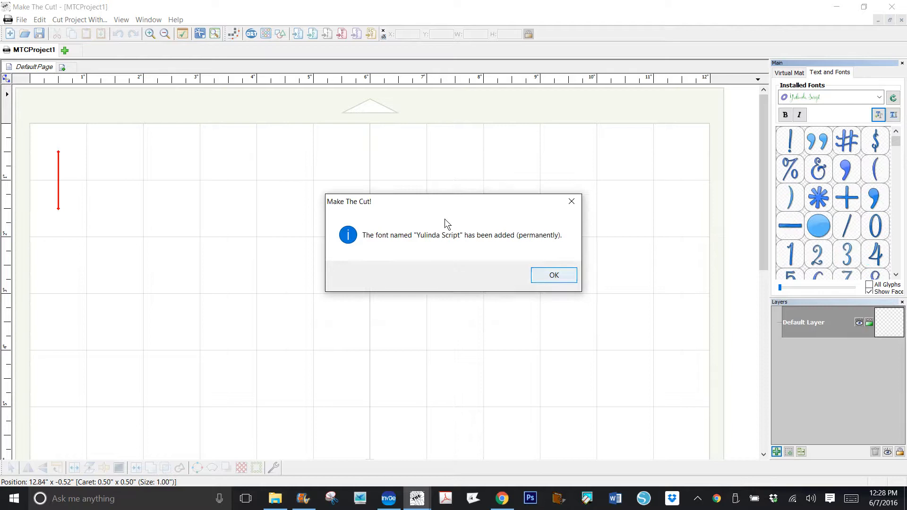
pyautogui.click(554, 276)
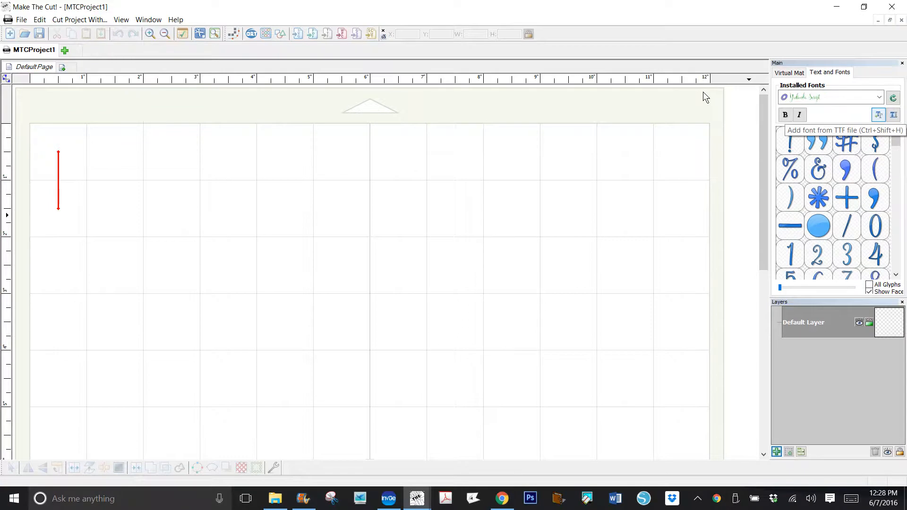
# - Start another font import and open the Swashes subfolder of the Yulinda Script folder
pyautogui.hotkey('ctrl', 'shift', 'h')
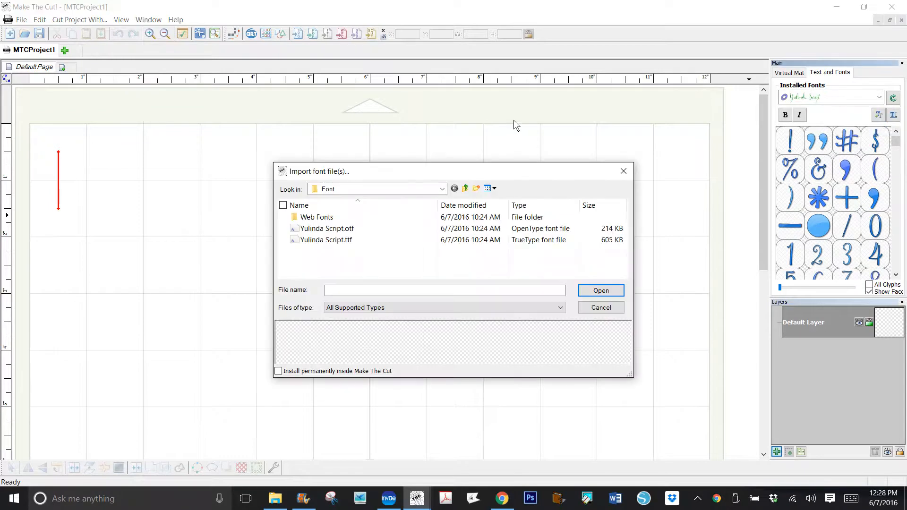
pyautogui.press('BackSpace')
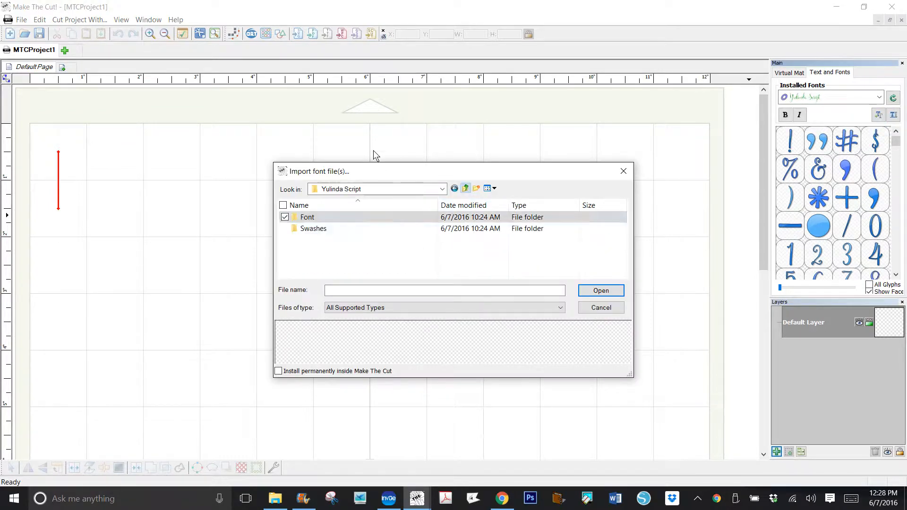
pyautogui.press('Down')
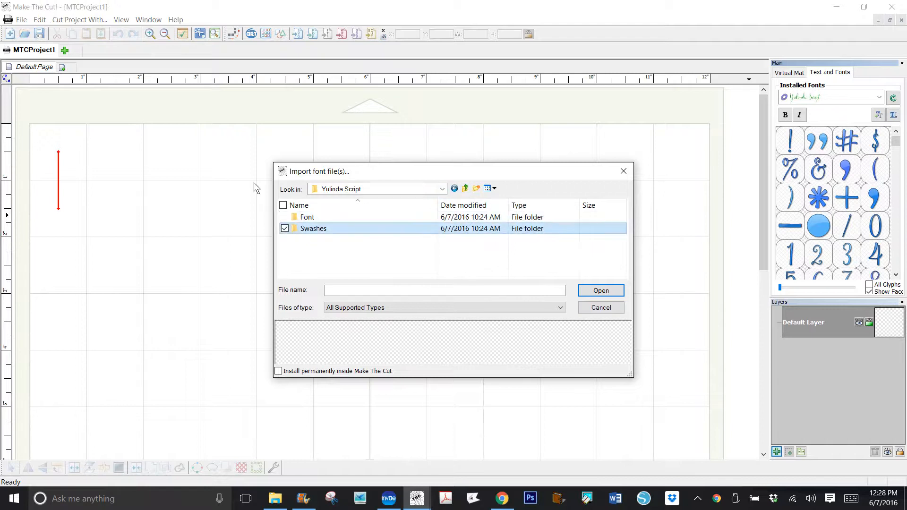
pyautogui.press('Return')
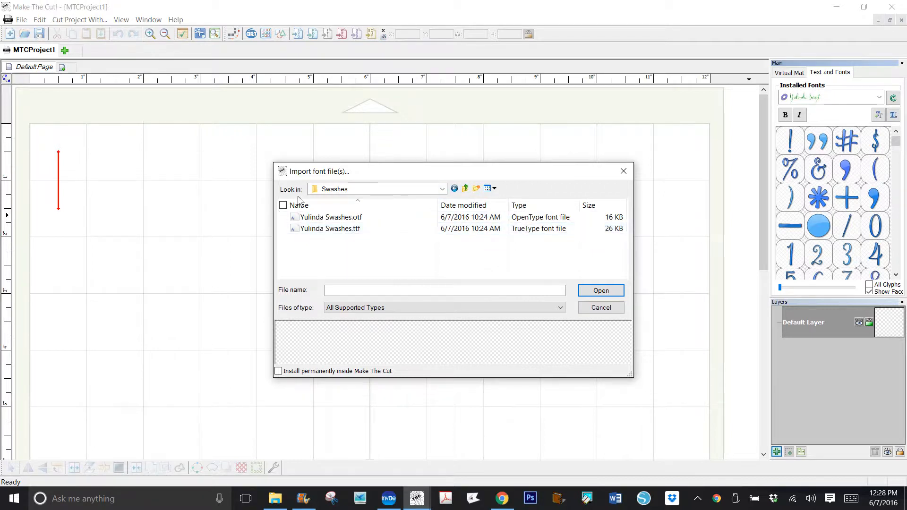
# - Import Yulinda Swashes.otf with permanent installation inside Make The Cut enabled
pyautogui.press('Down')
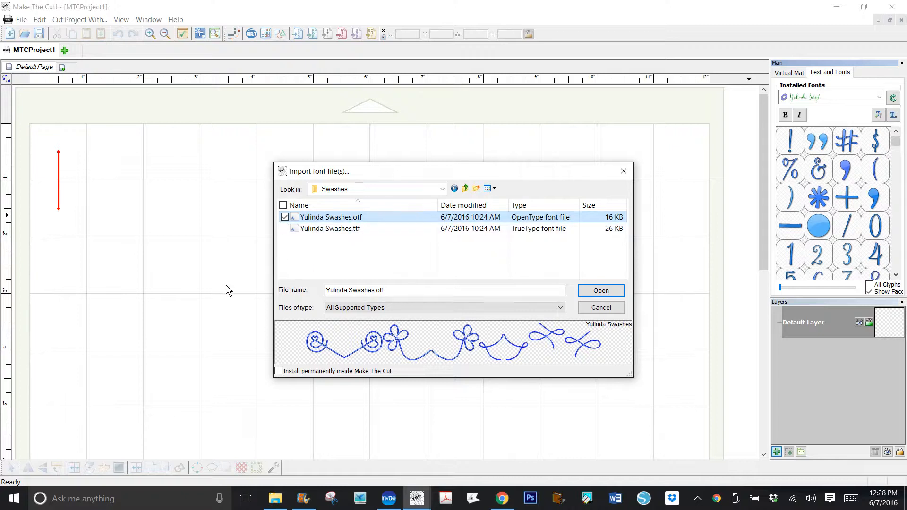
pyautogui.click(278, 371)
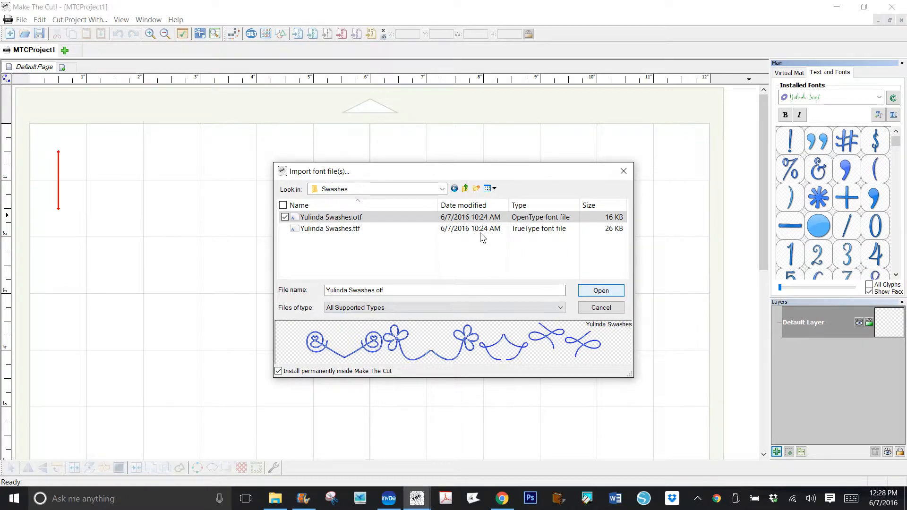
pyautogui.press('Return')
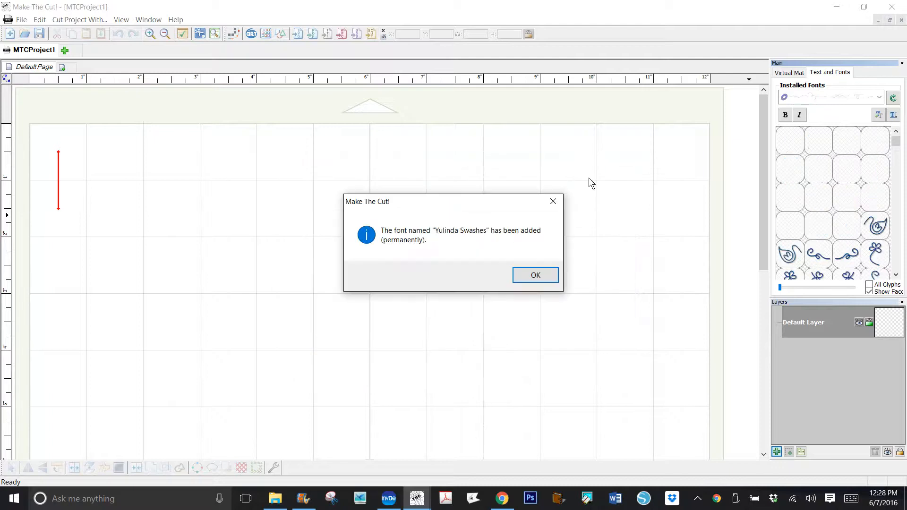
pyautogui.click(536, 275)
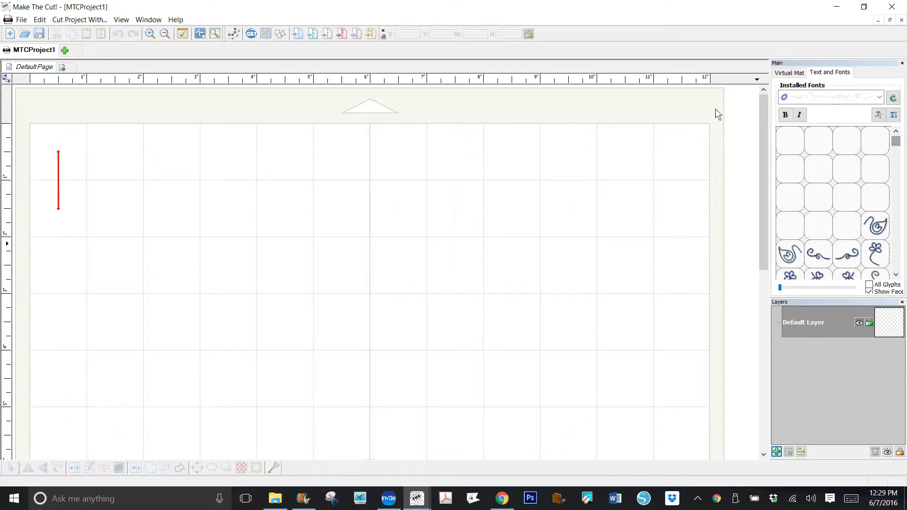
# - Add the text group "Wedding Memories" in the Yulinda Script font and enlarge it to about 10.46 by 2.75 inches
pyautogui.click(880, 97)
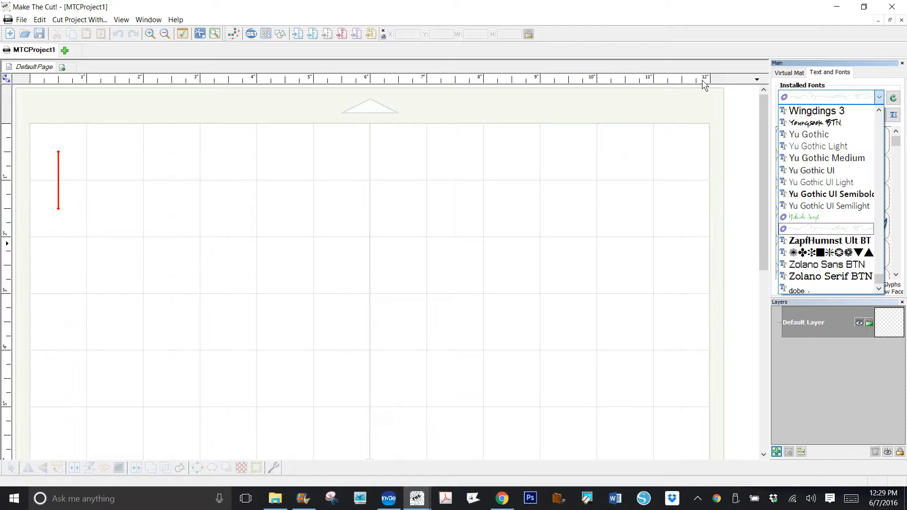
pyautogui.click(824, 217)
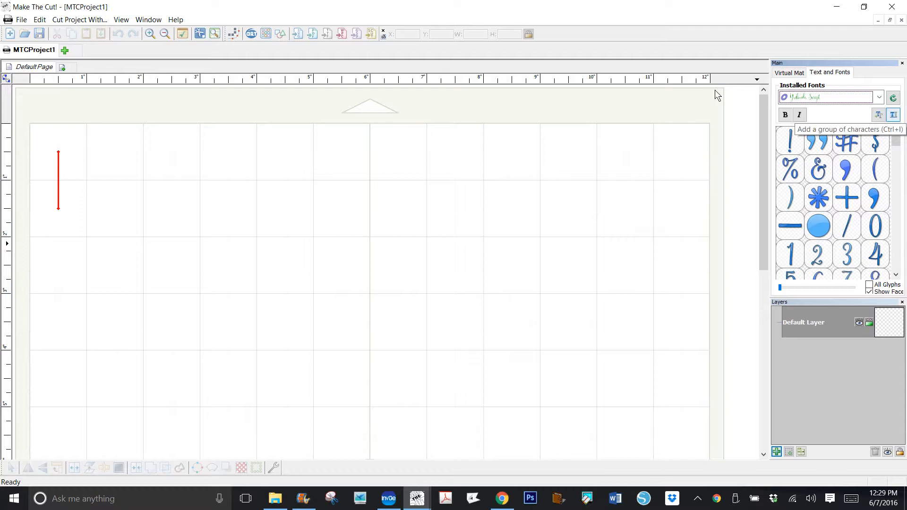
pyautogui.hotkey('ctrl', 'i')
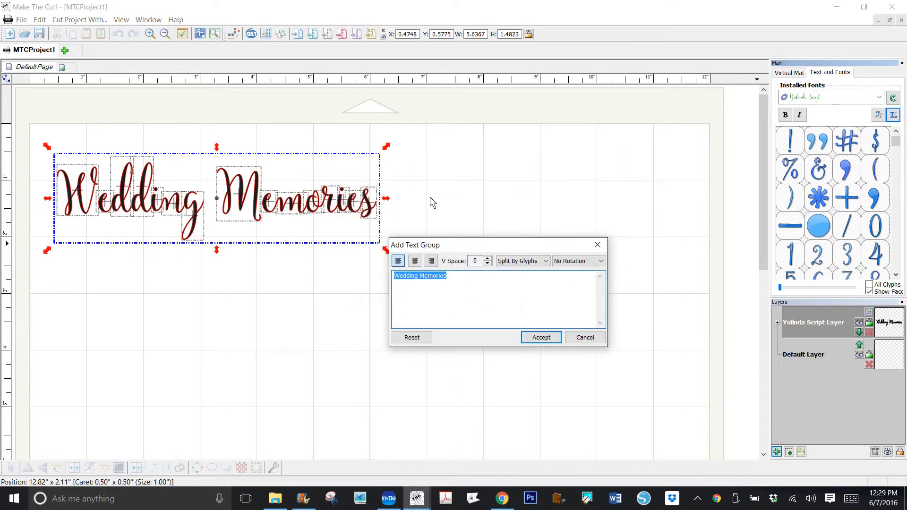
pyautogui.moveTo(537, 246); pyautogui.dragTo(537, 261)
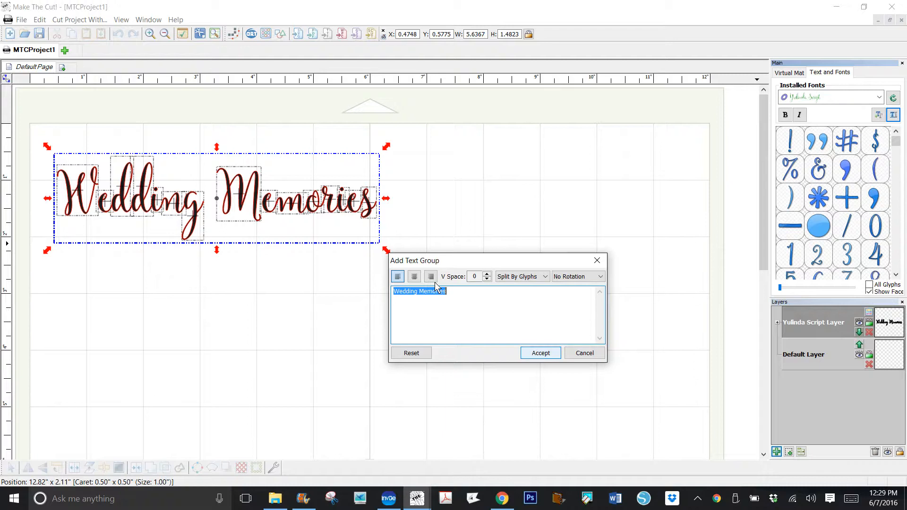
pyautogui.press('Return')
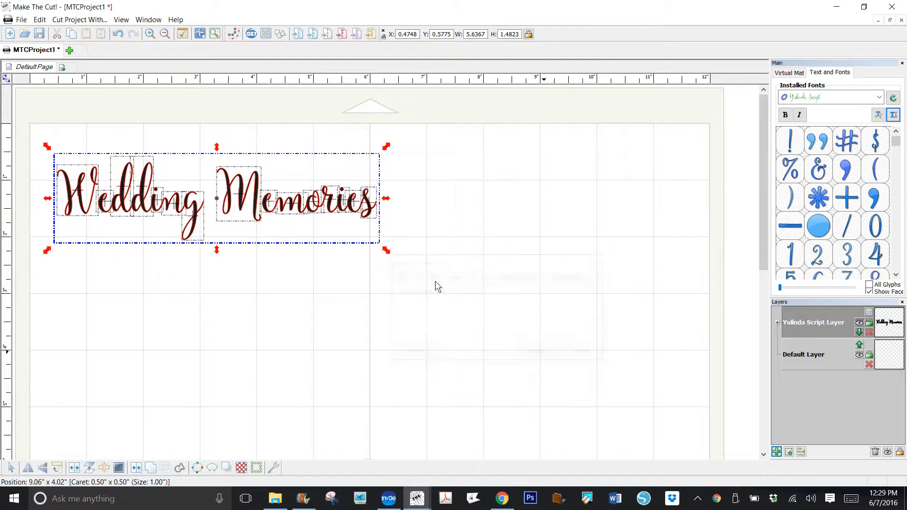
pyautogui.moveTo(312, 204); pyautogui.dragTo(527, 286)
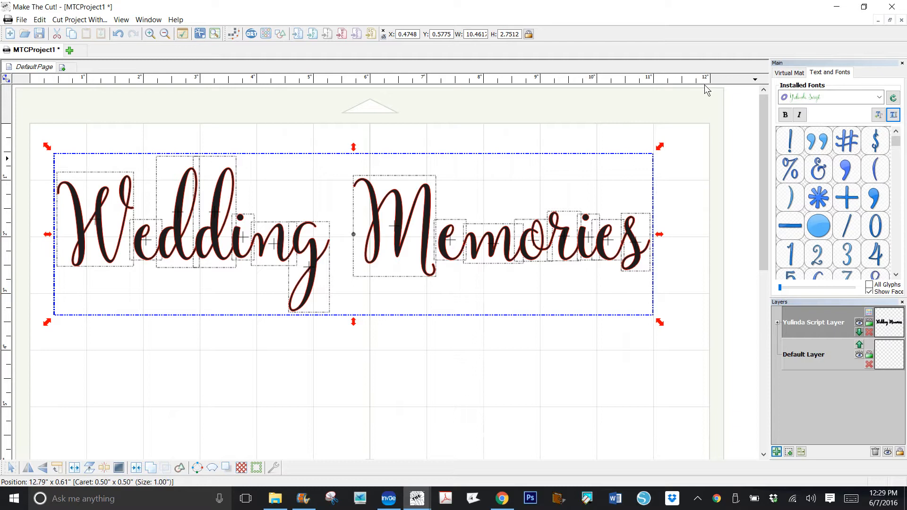
# - Switch to the Yulinda Swashes font and add two mirrored double-heart swashes, each about 0.66 by 1 inch
pyautogui.click(879, 97)
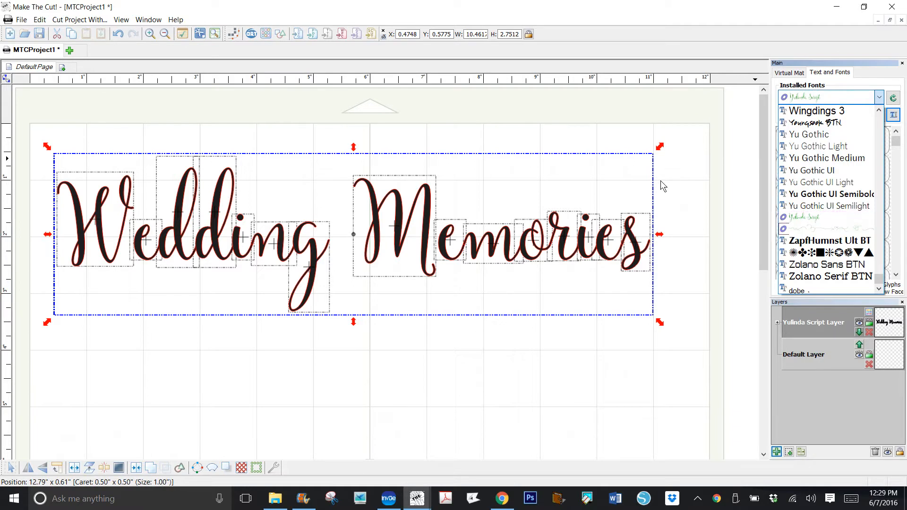
pyautogui.click(822, 229)
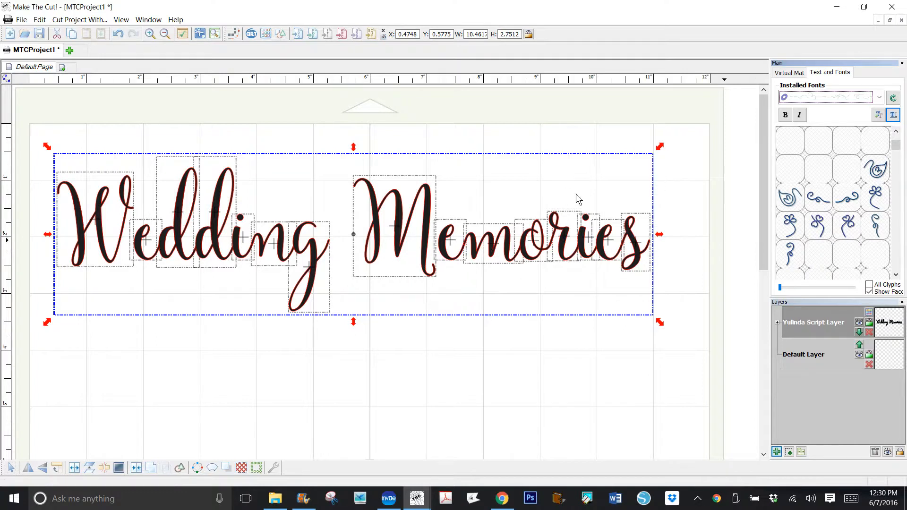
pyautogui.doubleClick(553, 203)
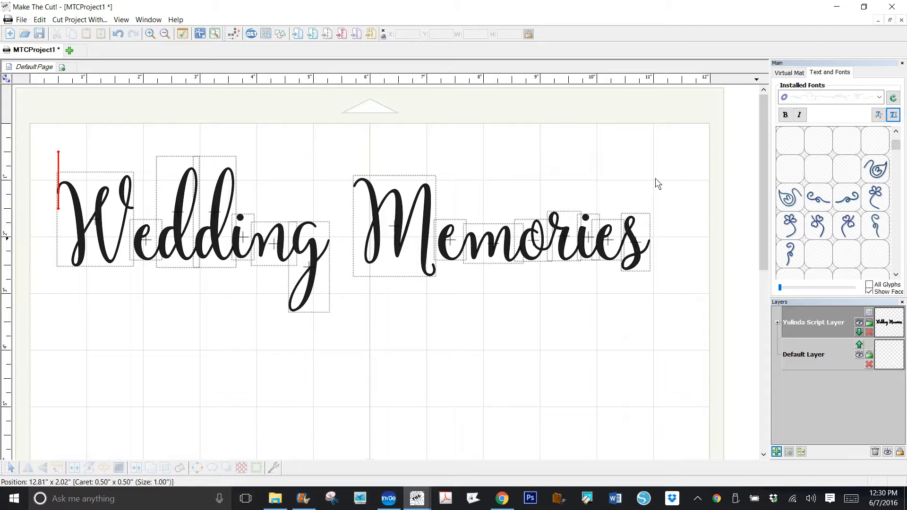
pyautogui.write('7')
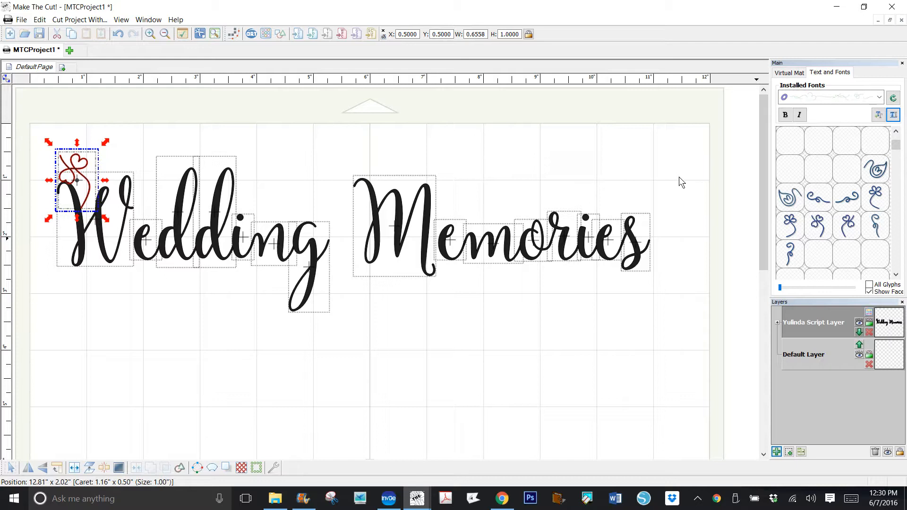
pyautogui.write('7')
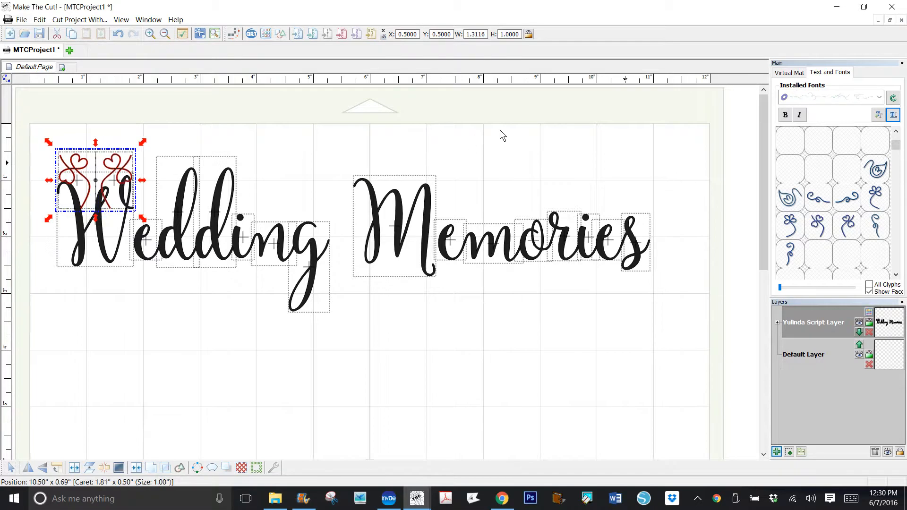
pyautogui.click(500, 129)
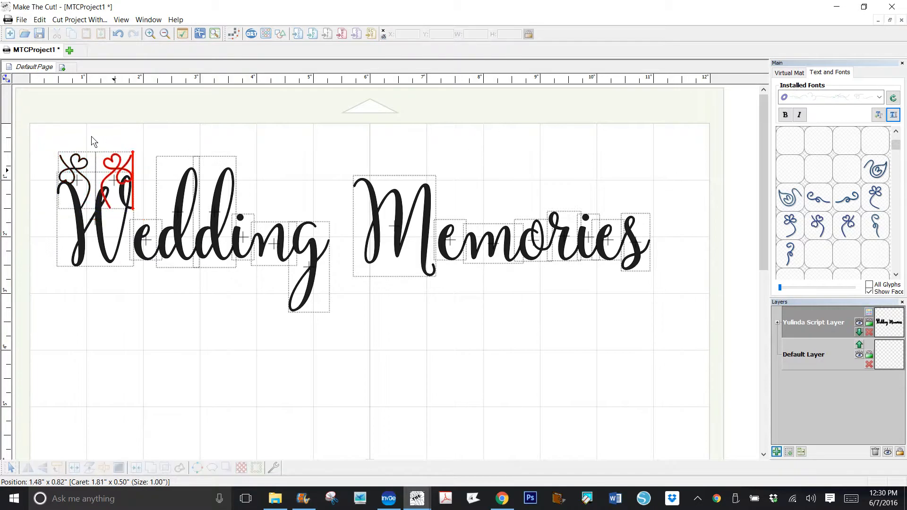
# - Place one heart swash beside the final "s" of the title and park its mirrored counterpart above "Memories"
pyautogui.moveTo(100, 138); pyautogui.dragTo(502, 127)
pyautogui.moveTo(61, 137); pyautogui.dragTo(521, 150)
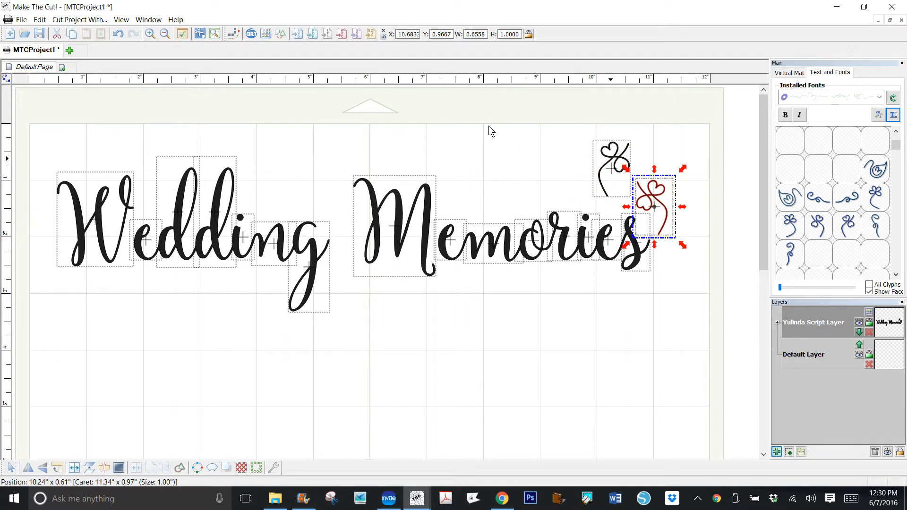
pyautogui.moveTo(488, 124); pyautogui.dragTo(431, 121)
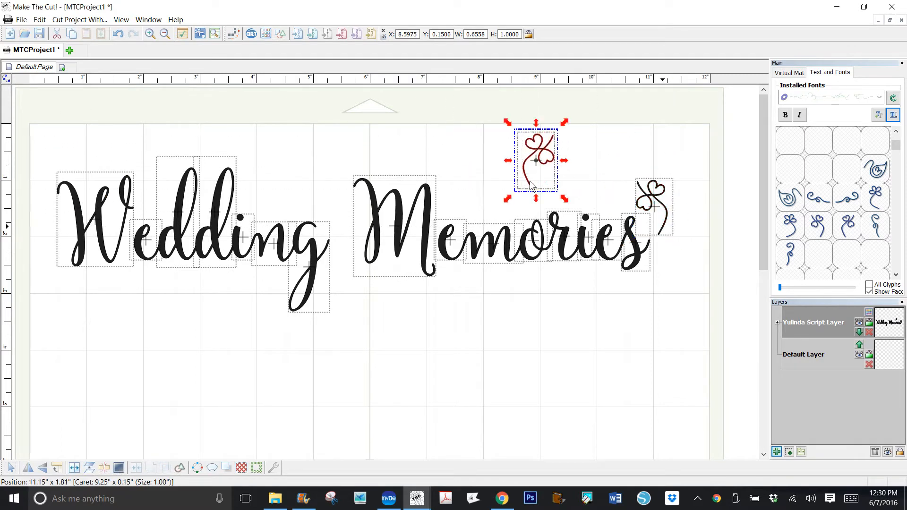
pyautogui.moveTo(531, 184); pyautogui.dragTo(534, 189)
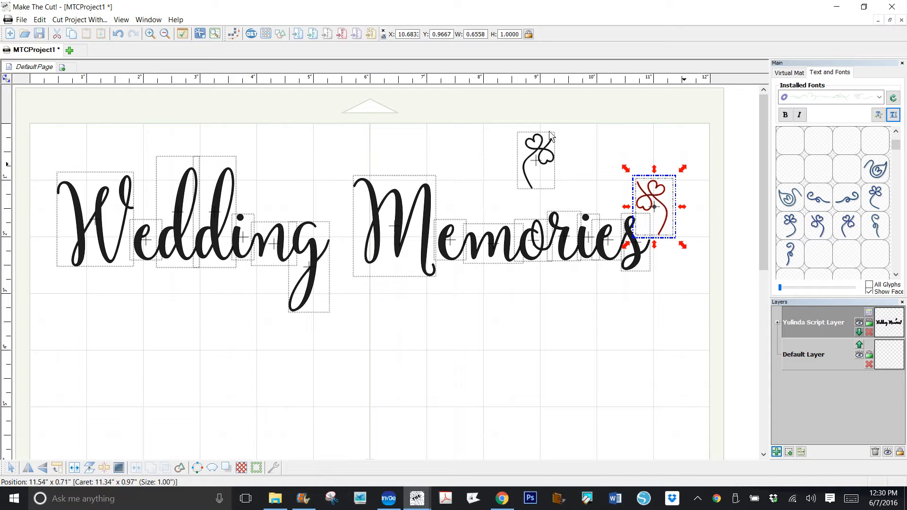
# - Enlarge the swash at the final "s" to about 1.16 by 1.78 inches, then rotate and position its stem to join the letter
pyautogui.moveTo(544, 139); pyautogui.dragTo(528, 189)
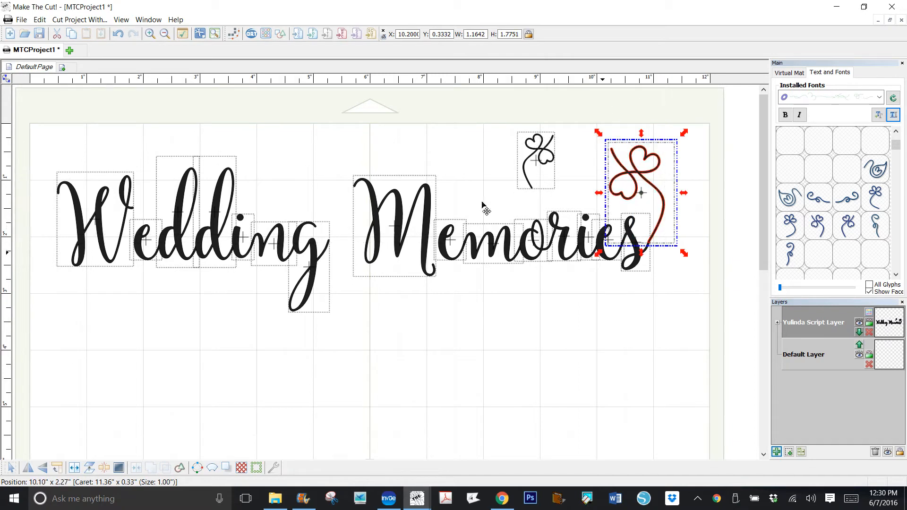
pyautogui.click(522, 147)
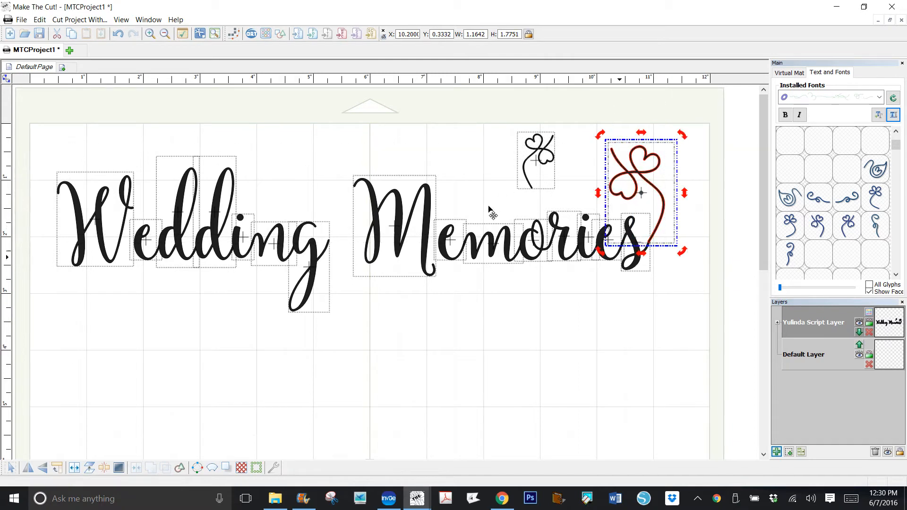
pyautogui.moveTo(481, 200); pyautogui.dragTo(490, 206)
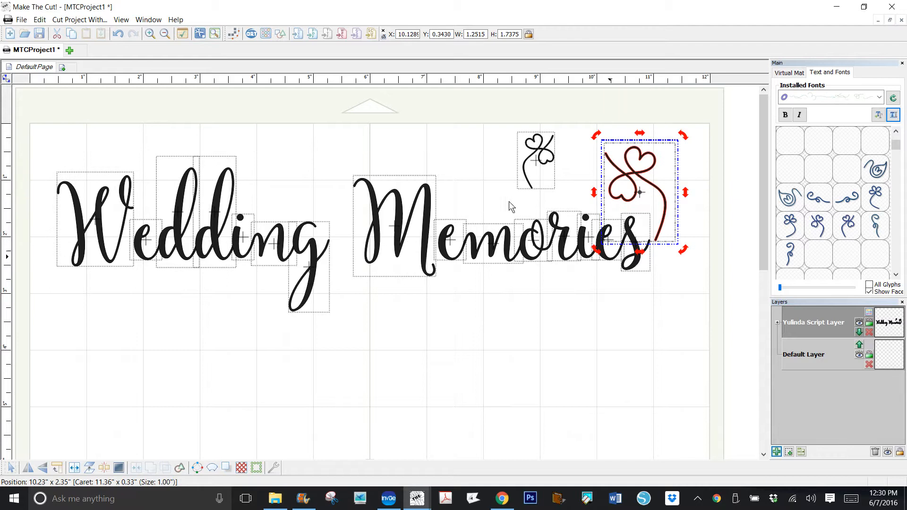
pyautogui.moveTo(529, 185); pyautogui.dragTo(523, 180)
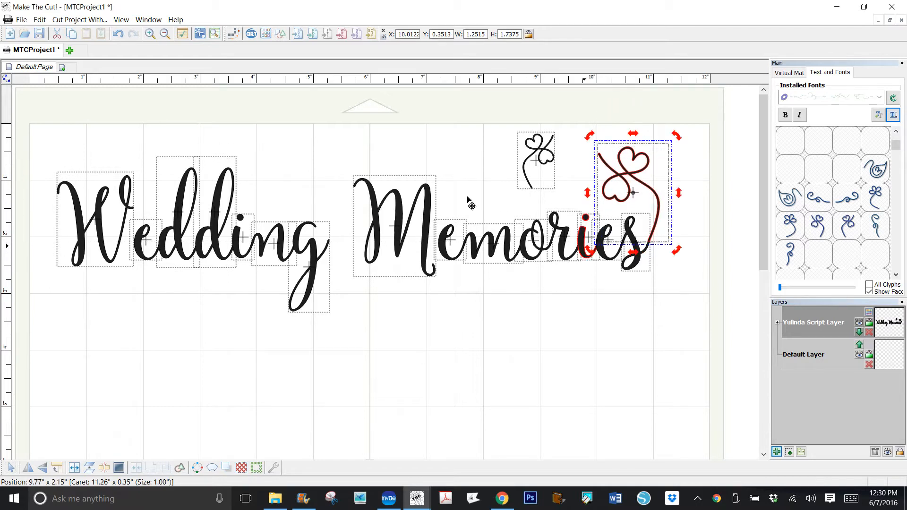
pyautogui.moveTo(470, 204); pyautogui.dragTo(470, 202)
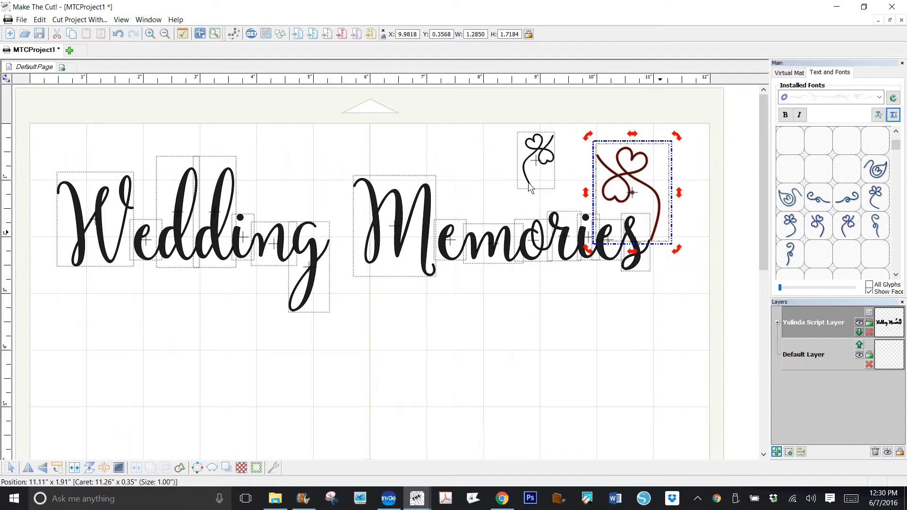
pyautogui.moveTo(524, 183); pyautogui.dragTo(523, 185)
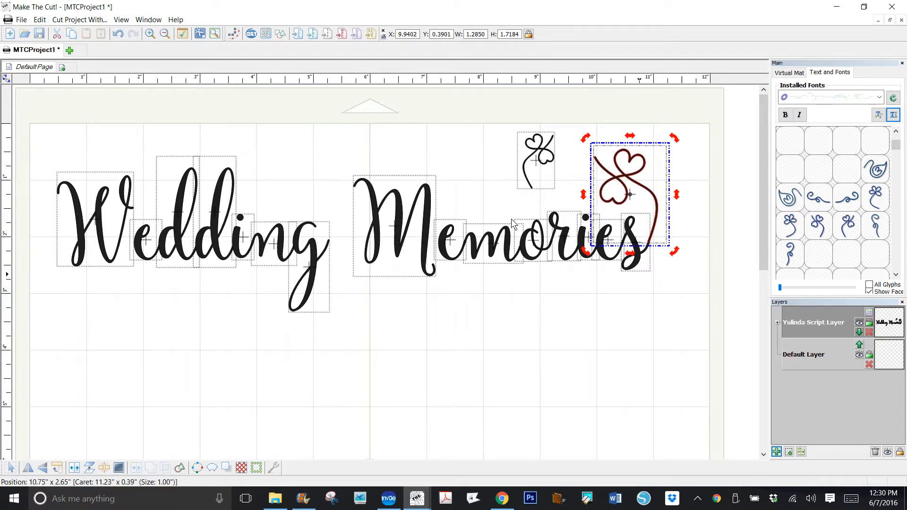
pyautogui.moveTo(537, 200); pyautogui.dragTo(521, 188)
pyautogui.click(543, 184)
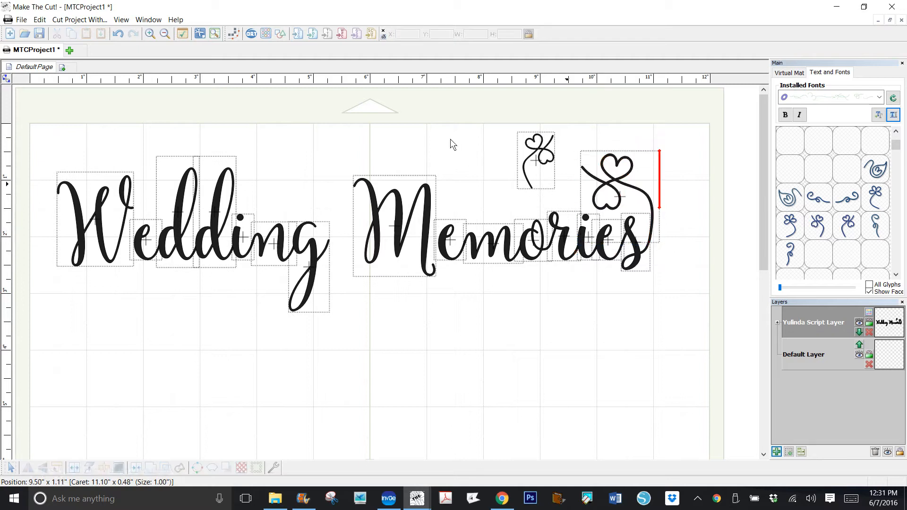
# - Move the parked heart swash to the front of the "W" and enlarge it to about 1.10 by 1.67 inches
pyautogui.click(438, 130)
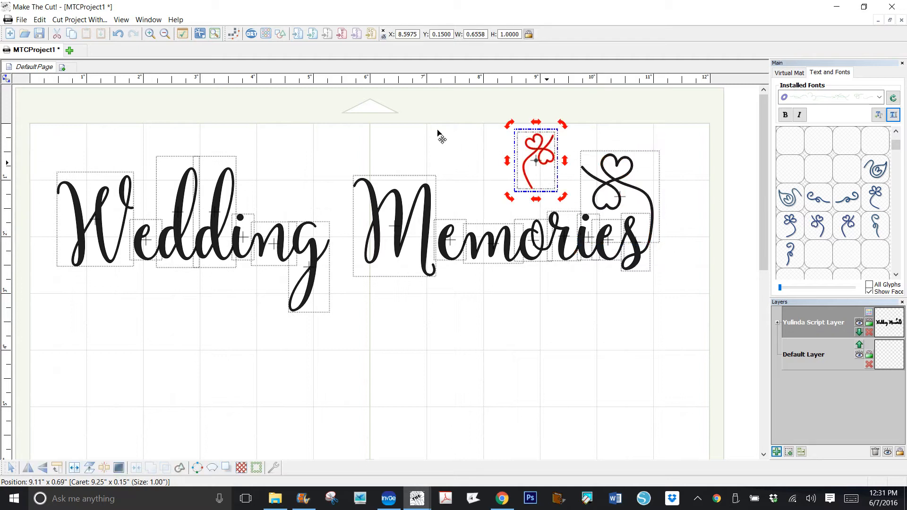
pyautogui.moveTo(438, 130); pyautogui.dragTo(46, 186)
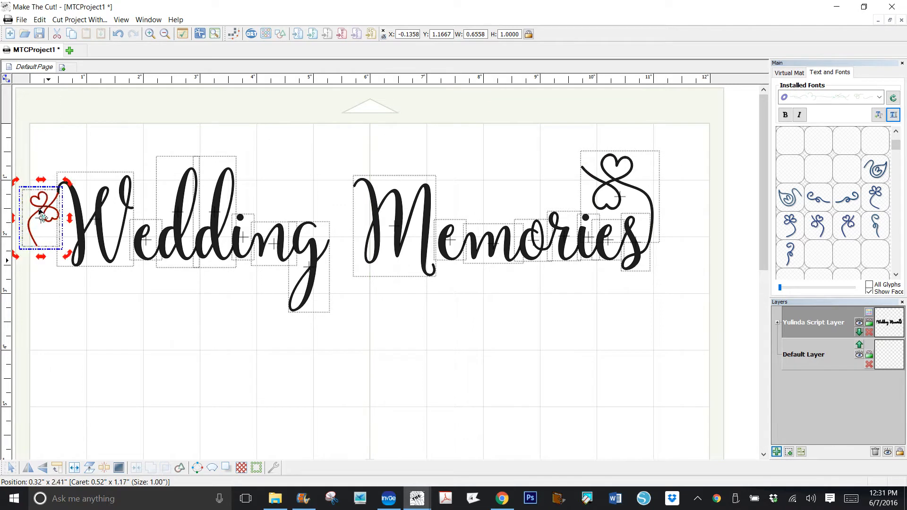
pyautogui.click(41, 186)
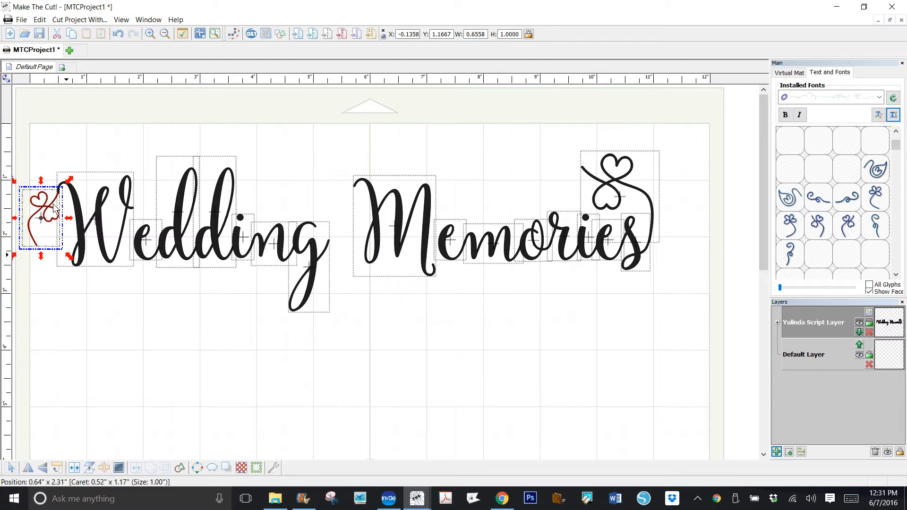
pyautogui.moveTo(67, 255); pyautogui.dragTo(92, 292)
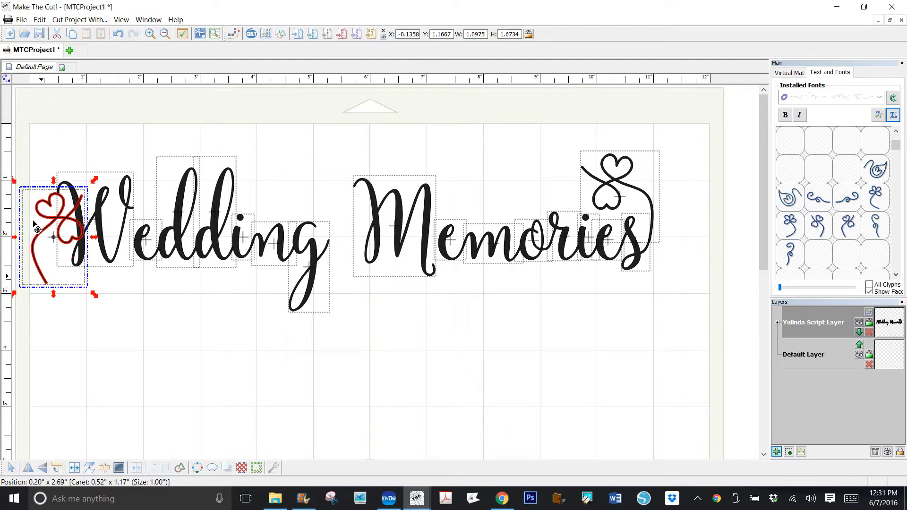
pyautogui.moveTo(35, 223); pyautogui.dragTo(13, 238)
# - Rotate and nudge the front swash until its upper tip meets the starting stroke of the "W"
pyautogui.click(55, 245)
pyautogui.moveTo(51, 175); pyautogui.dragTo(50, 174)
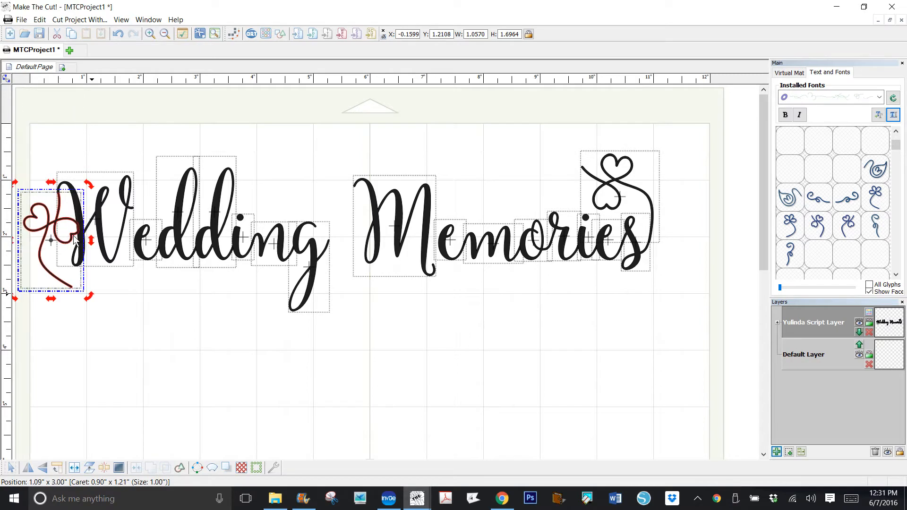
pyautogui.moveTo(72, 237); pyautogui.dragTo(68, 237)
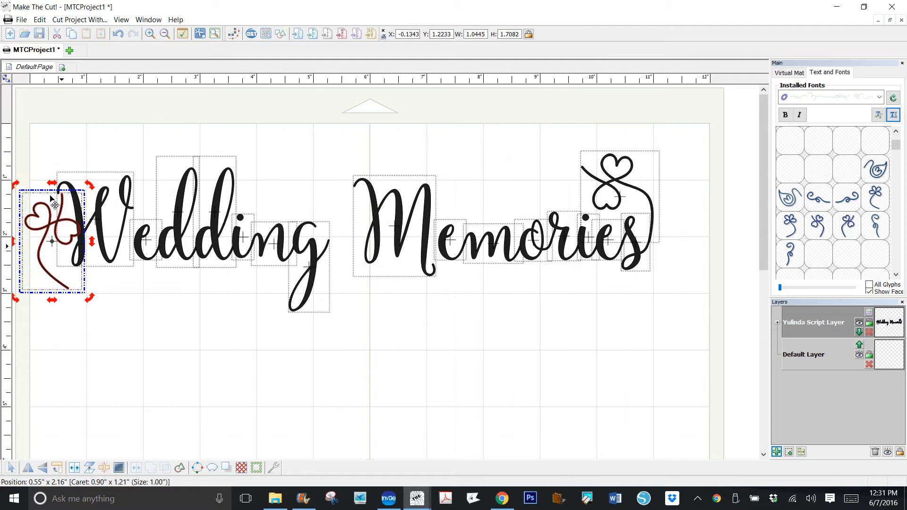
pyautogui.moveTo(55, 202); pyautogui.dragTo(51, 202)
pyautogui.click(94, 241)
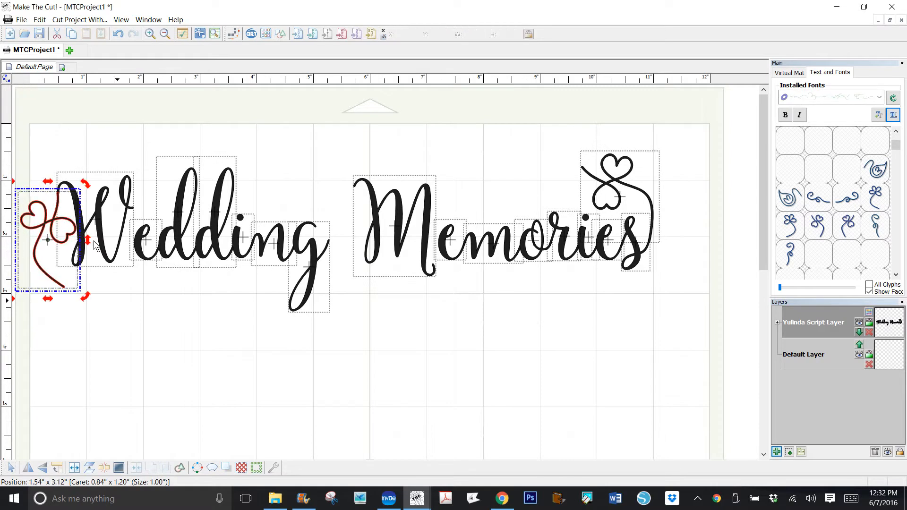
pyautogui.click(45, 229)
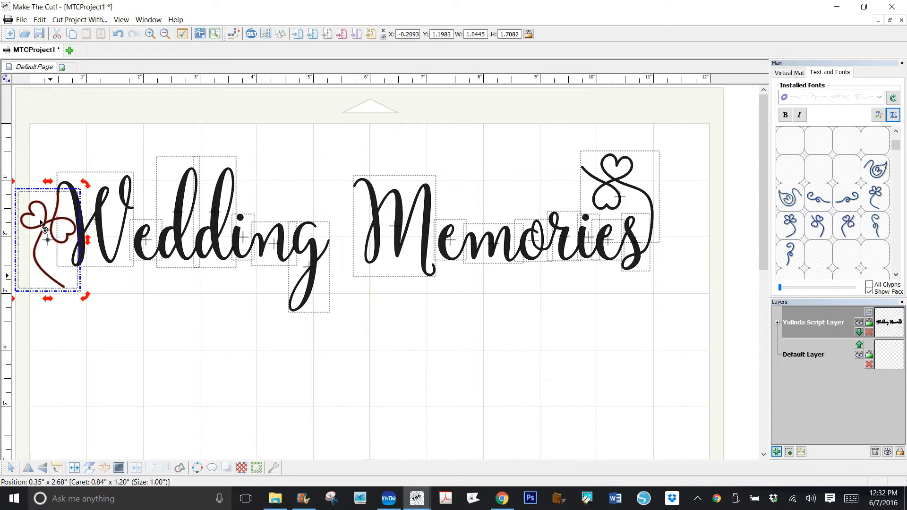
pyautogui.moveTo(45, 230); pyautogui.dragTo(45, 229)
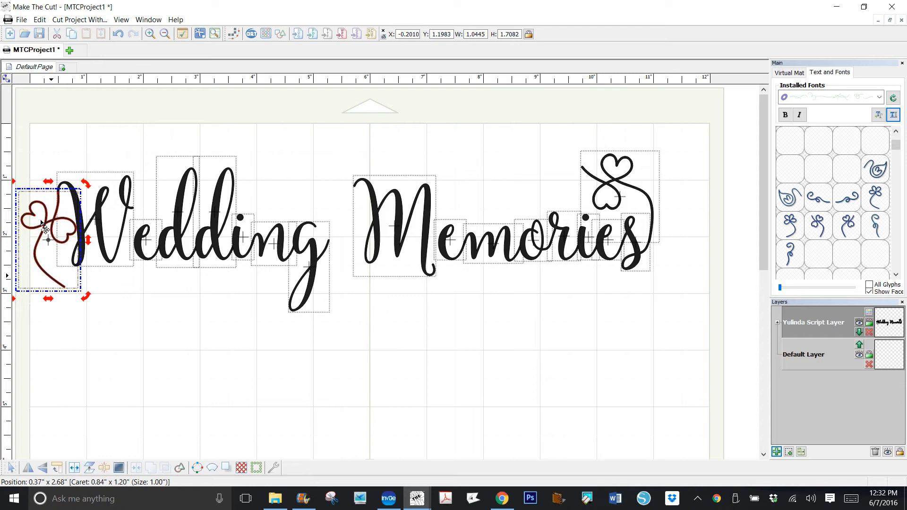
pyautogui.click(113, 262)
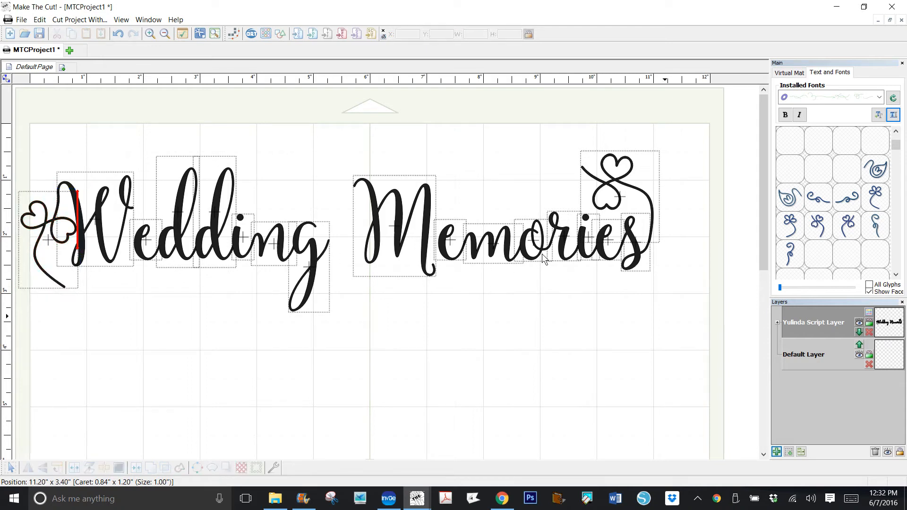
# - Move the whole title with its swashes fully onto the mat and generate a 0.02 in. shadow layer with rounded corner joins
pyautogui.moveTo(681, 318); pyautogui.dragTo(13, 88)
pyautogui.moveTo(98, 146); pyautogui.dragTo(118, 141)
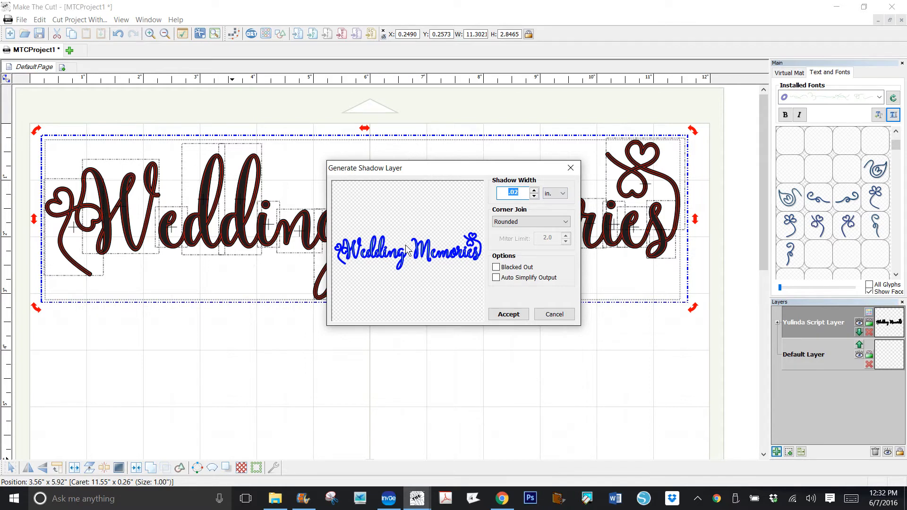
pyautogui.press('Return')
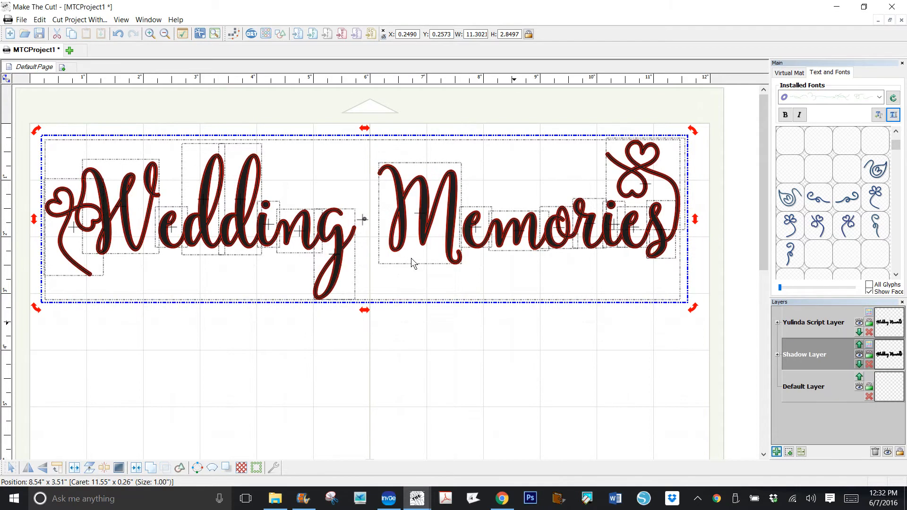
pyautogui.click(411, 258)
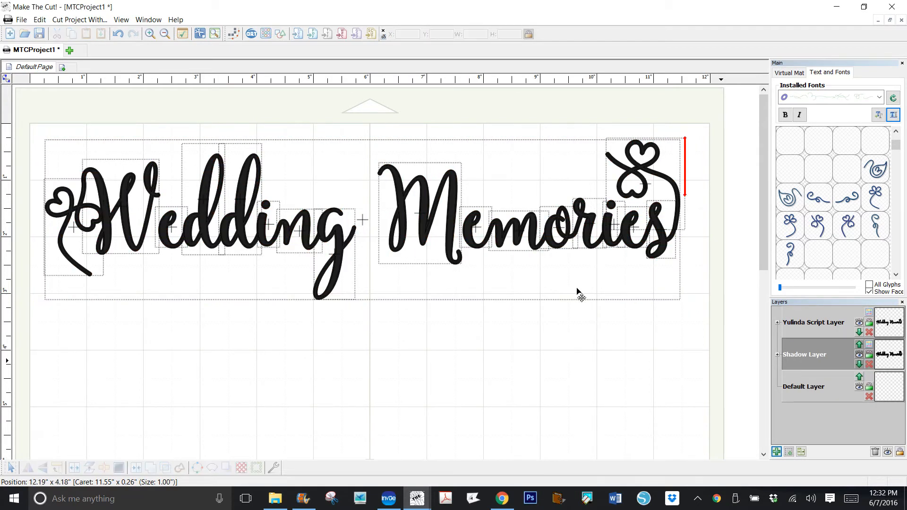
# - Move the shadow title below the original to about Y 2.73 inches, hiding the Yulinda Script Layer only temporarily
pyautogui.click(860, 322)
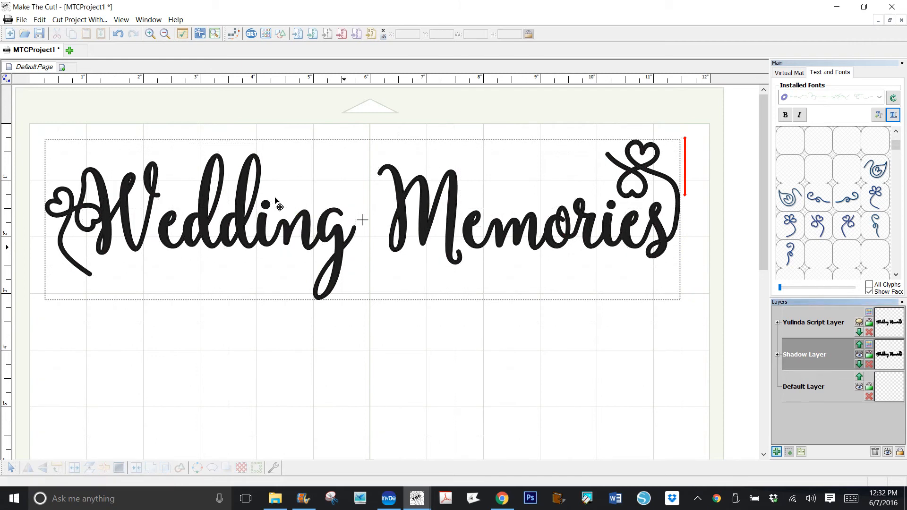
pyautogui.moveTo(277, 207); pyautogui.dragTo(272, 304)
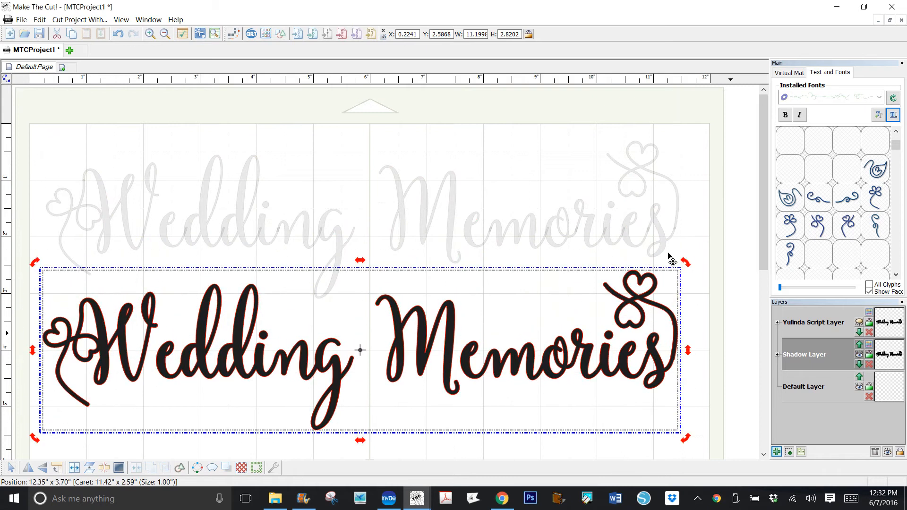
pyautogui.click(859, 322)
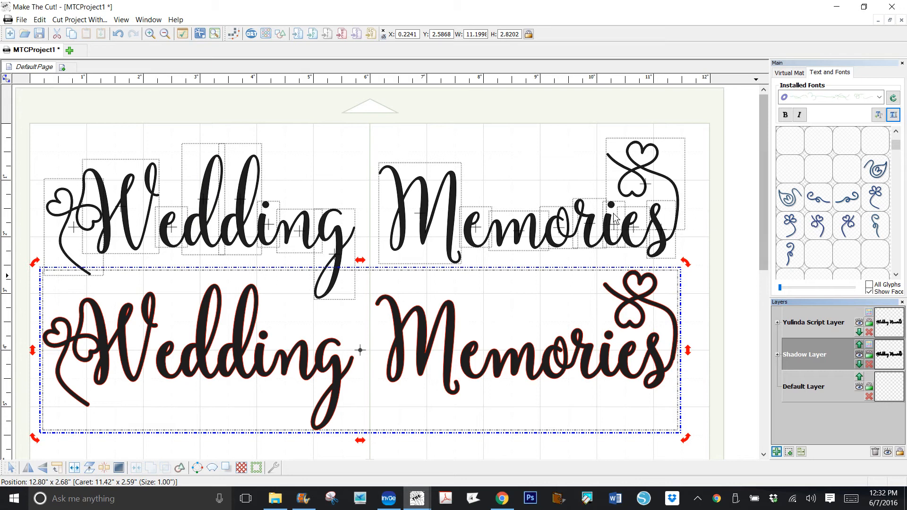
pyautogui.scroll(-3, 615, 218)
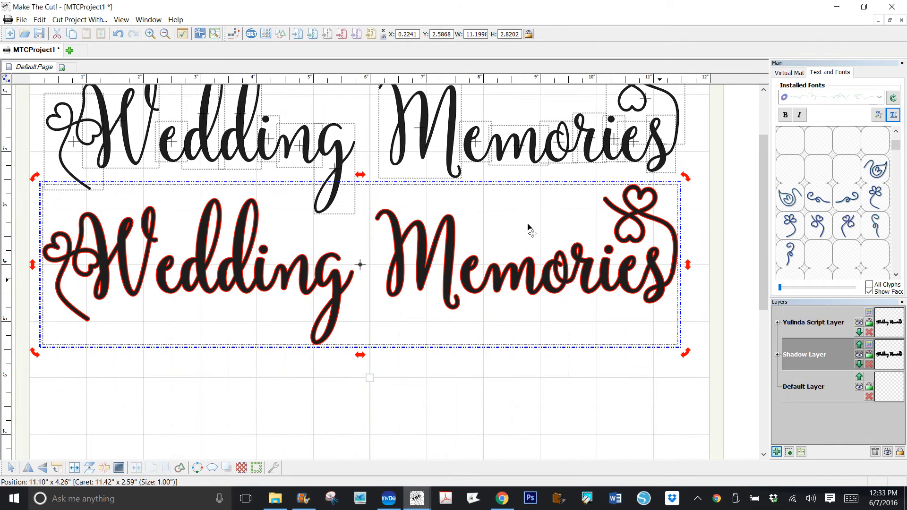
pyautogui.moveTo(531, 230); pyautogui.dragTo(530, 237)
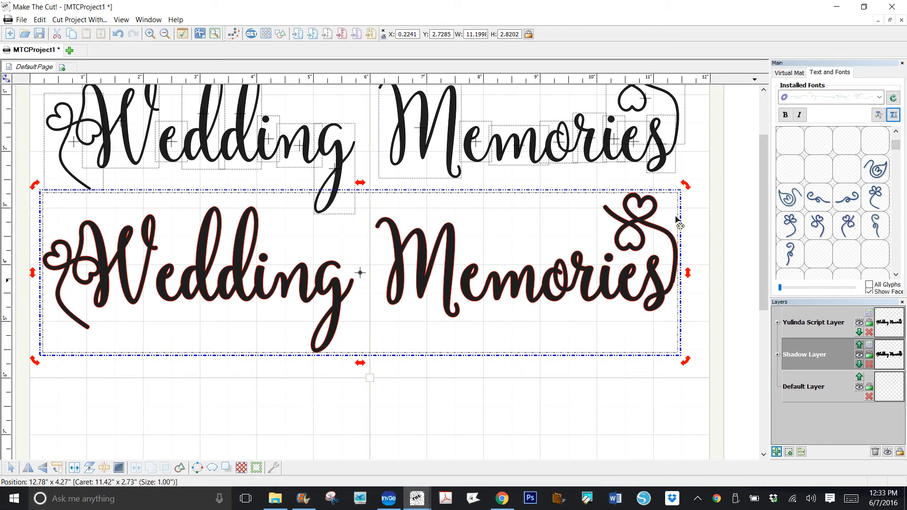
pyautogui.scroll(2, 613, 226)
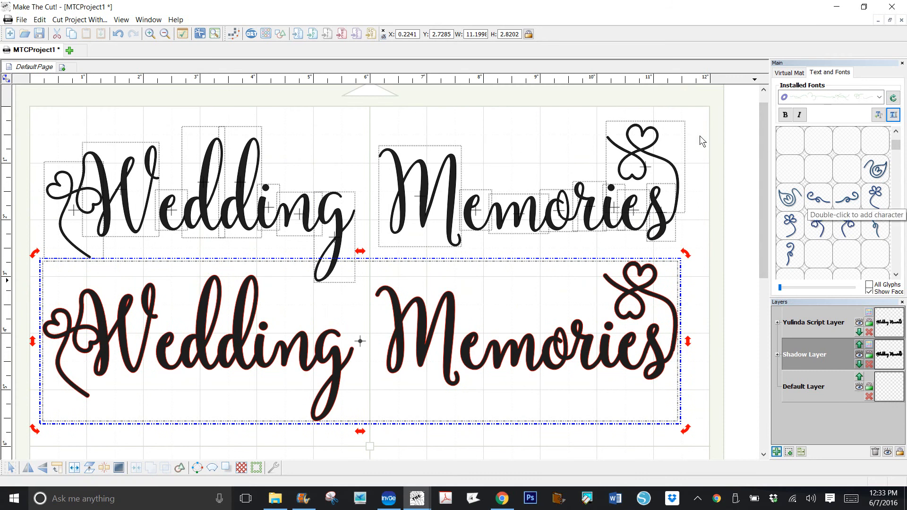
pyautogui.scroll(-1, 612, 194)
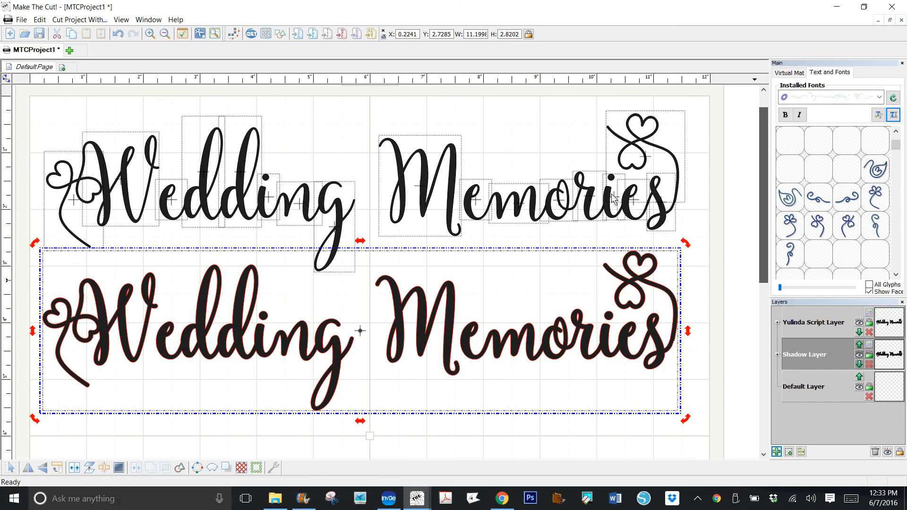
pyautogui.scroll(-1, 613, 197)
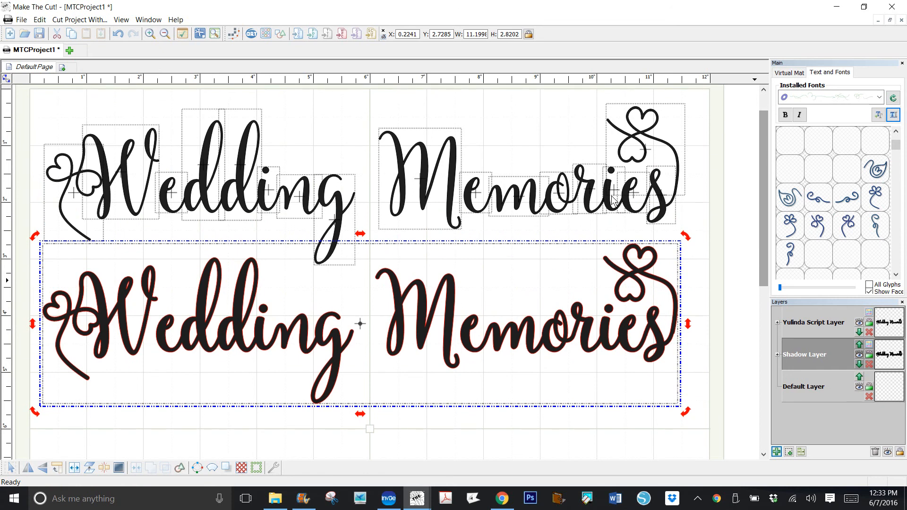
pyautogui.click(698, 498)
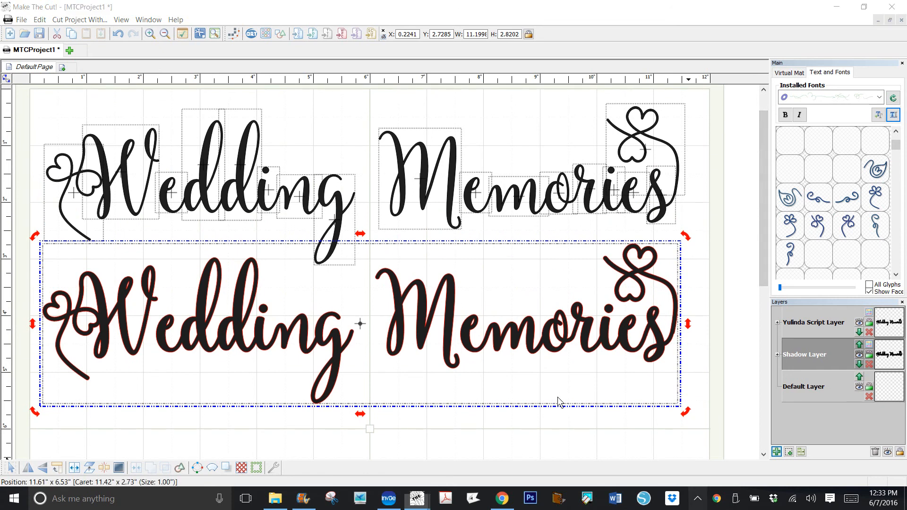